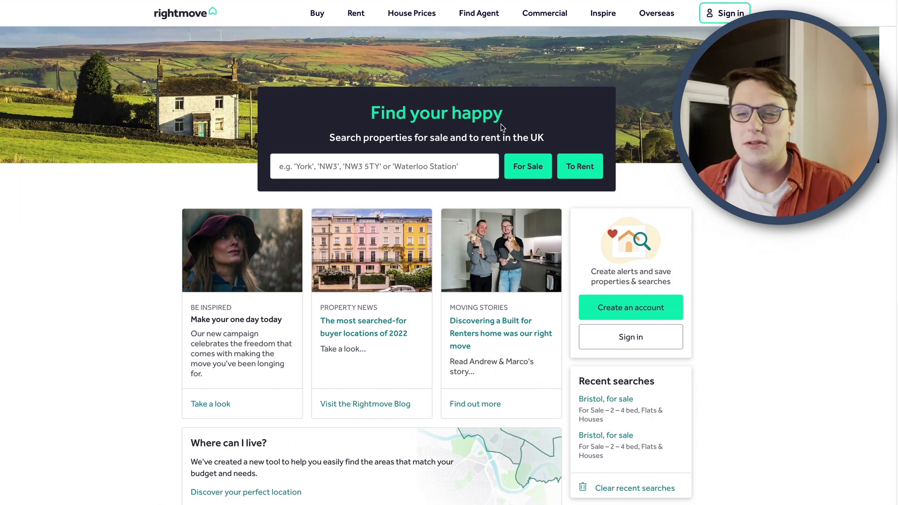
Step: Enter Leamington and choose Leamington Spa, Warwickshire as the search location
{"action": "left_click", "coordinate": [415, 165]}
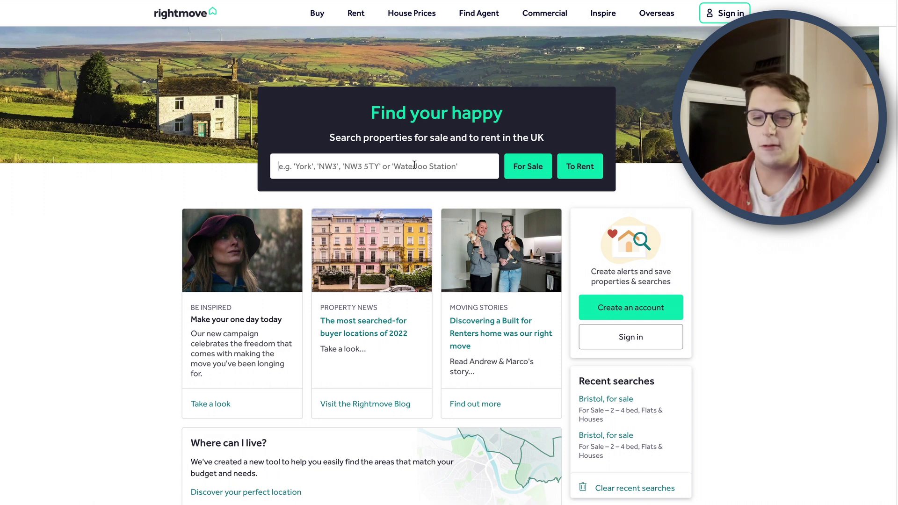
{"action": "type", "text": "Leamingtom"}
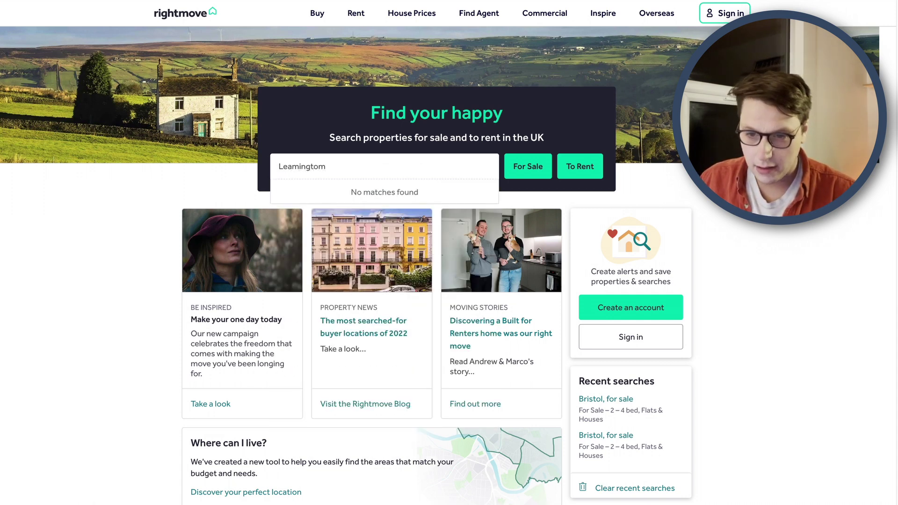
{"action": "key", "text": "BackSpace"}
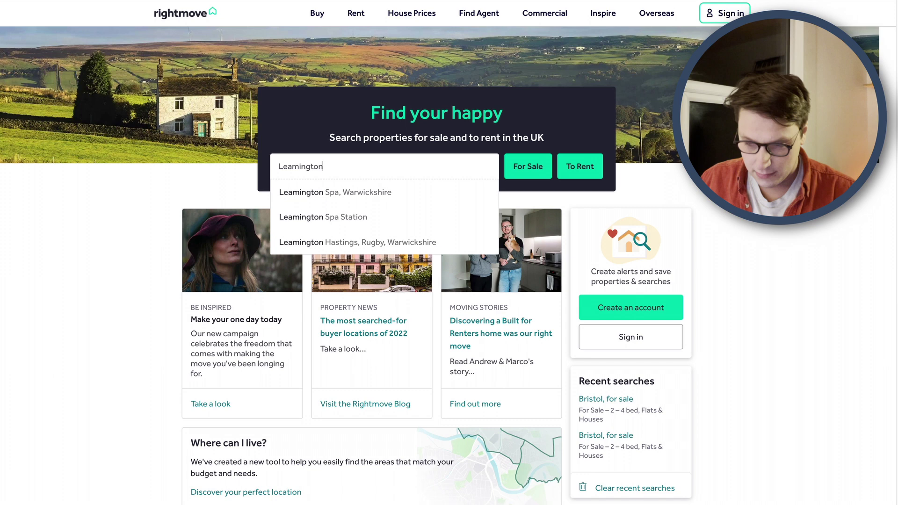
{"action": "key", "text": "Down"}
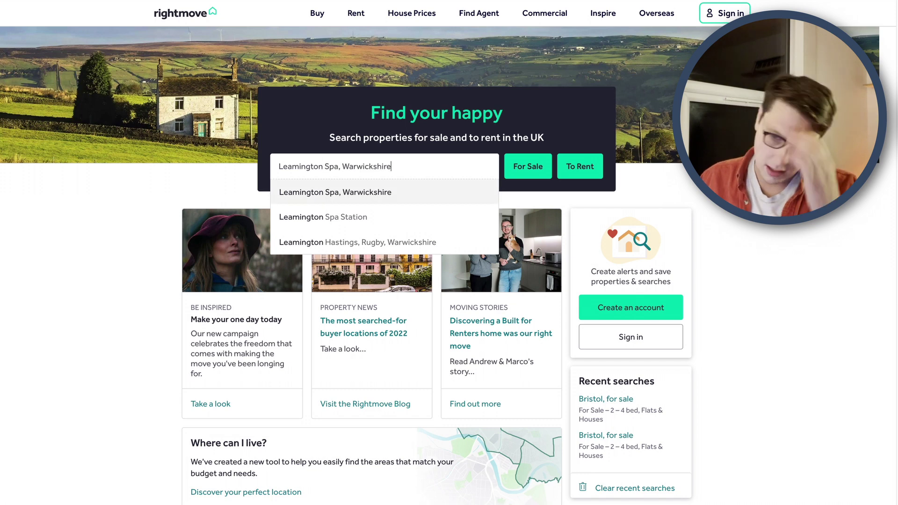
{"action": "key", "text": "Return"}
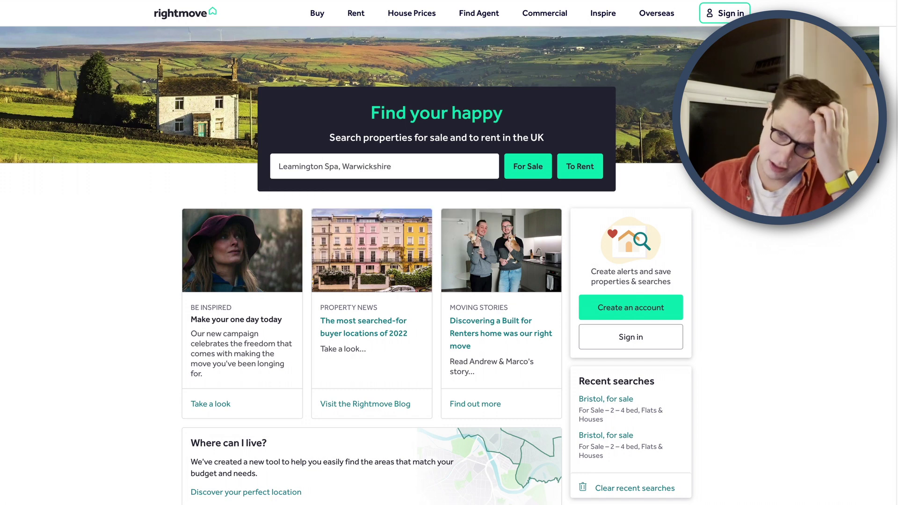
Step: Search properties for sale with default filters and scroll through the 360 results
{"action": "left_click", "coordinate": [528, 168]}
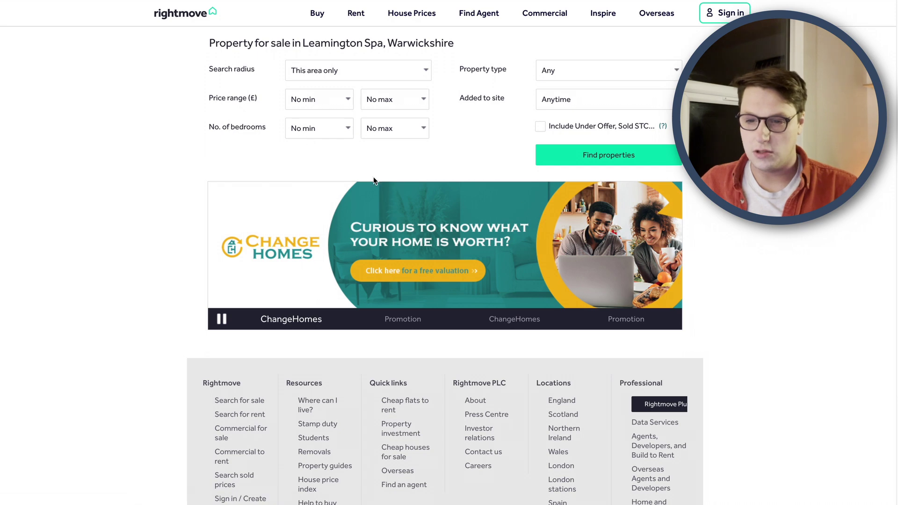
{"action": "left_click", "coordinate": [595, 159]}
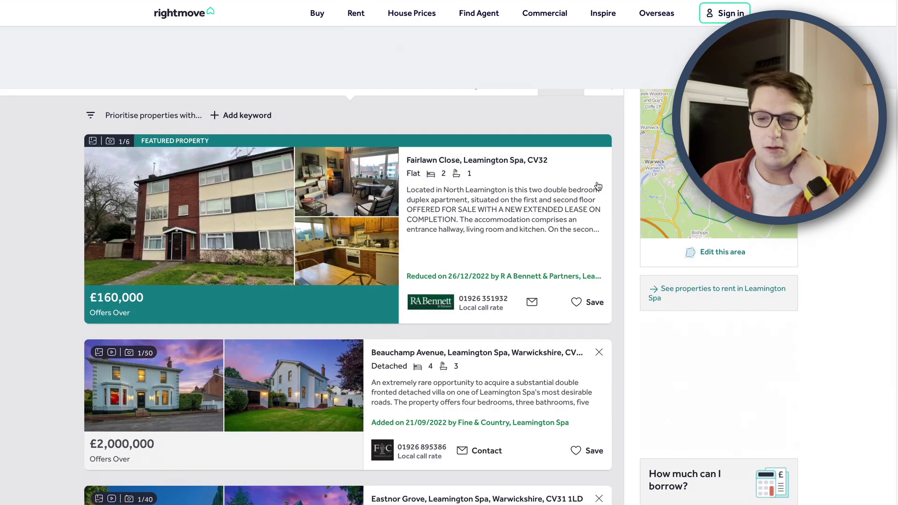
{"action": "scroll", "coordinate": [598, 187], "scroll_direction": "down", "scroll_amount": 4}
{"action": "scroll", "coordinate": [598, 186], "scroll_direction": "up", "scroll_amount": 4}
{"action": "mouse_move", "coordinate": [540, 11]}
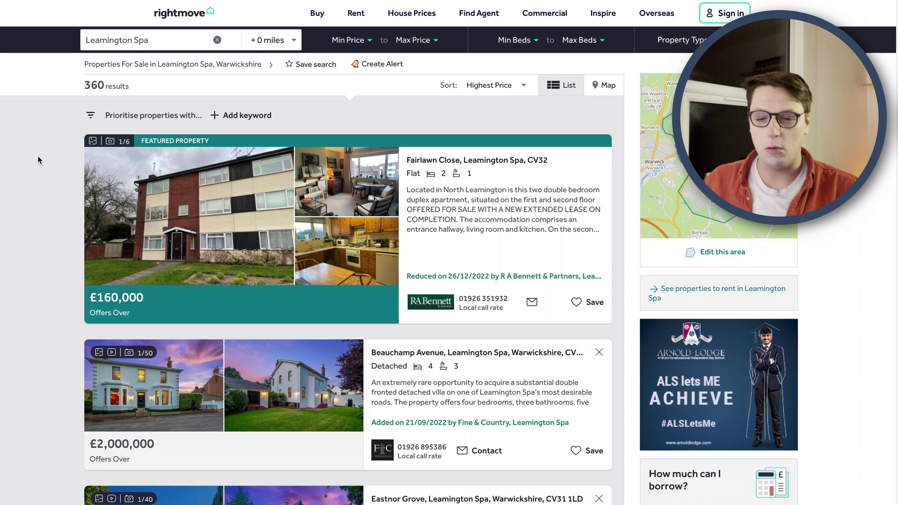
{"action": "scroll", "coordinate": [39, 160], "scroll_direction": "down", "scroll_amount": 1}
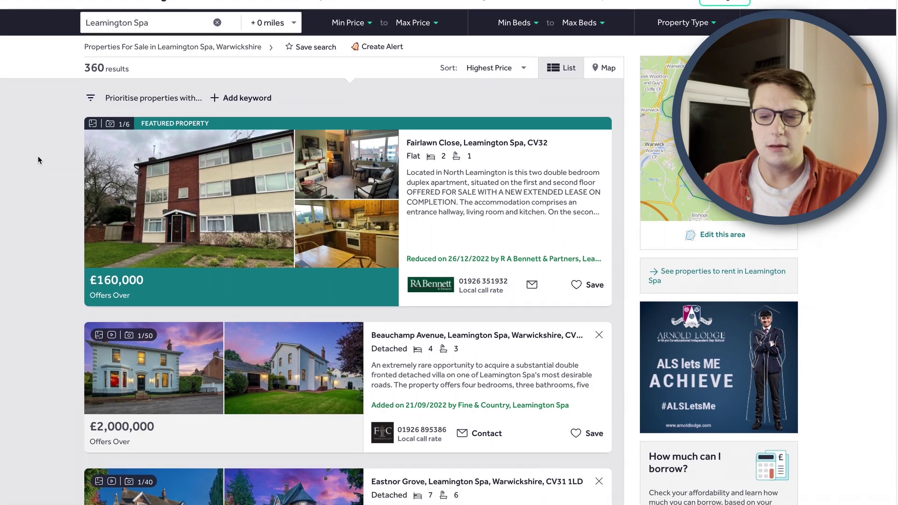
{"action": "scroll", "coordinate": [39, 160], "scroll_direction": "down", "scroll_amount": 5}
{"action": "scroll", "coordinate": [56, 215], "scroll_direction": "up", "scroll_amount": 3}
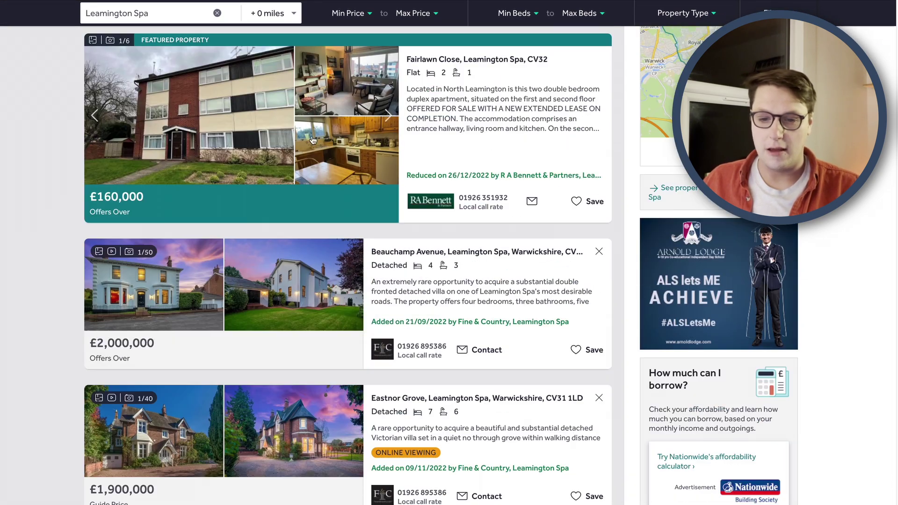
Step: Open the £2,000,000 Beauchamp Avenue listing and select parts of its Key features text
{"action": "left_click", "coordinate": [220, 353]}
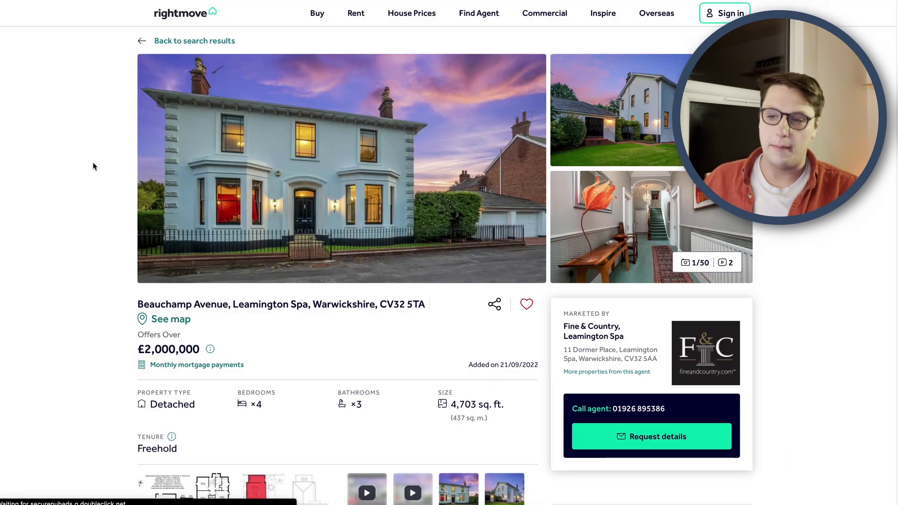
{"action": "scroll", "coordinate": [279, 194], "scroll_direction": "down", "scroll_amount": 4}
{"action": "scroll", "coordinate": [245, 299], "scroll_direction": "down", "scroll_amount": 6}
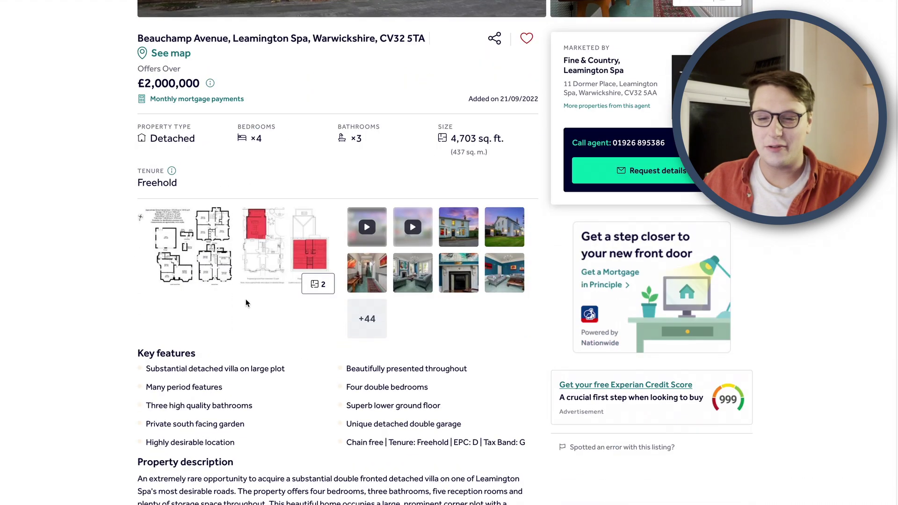
{"action": "left_click_drag", "start_coordinate": [183, 186], "coordinate": [409, 241]}
{"action": "left_click_drag", "start_coordinate": [524, 242], "coordinate": [209, 205]}
{"action": "left_click", "coordinate": [175, 278]}
{"action": "left_click_drag", "start_coordinate": [175, 278], "coordinate": [460, 322]}
Step: Scroll through the listing's four-bed, three-bath, 4,703 sq. ft. freehold details and back up
{"action": "scroll", "coordinate": [411, 347], "scroll_direction": "down", "scroll_amount": 2}
{"action": "scroll", "coordinate": [368, 262], "scroll_direction": "down", "scroll_amount": 9}
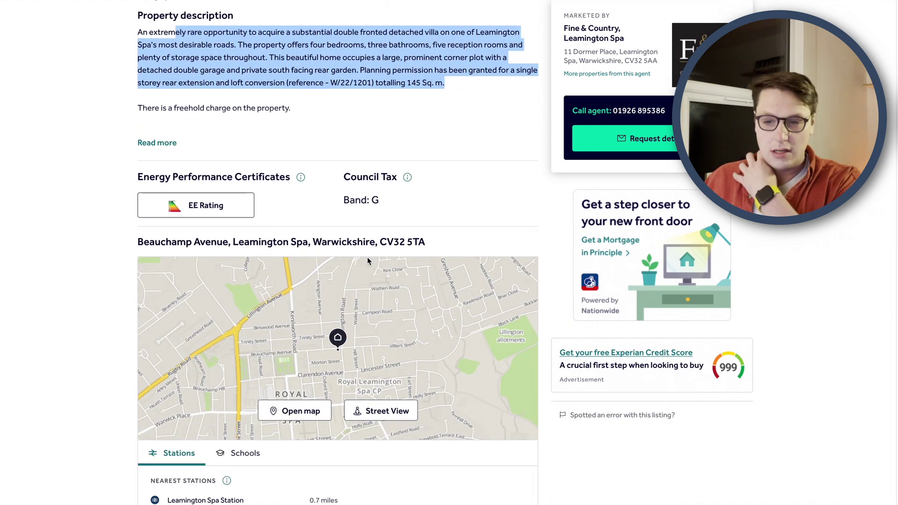
{"action": "scroll", "coordinate": [164, 276], "scroll_direction": "down", "scroll_amount": 4}
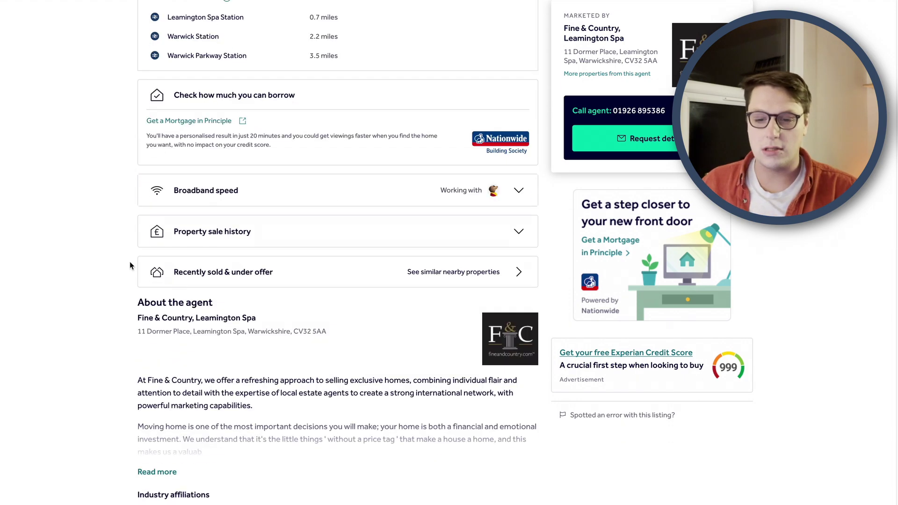
{"action": "scroll", "coordinate": [130, 262], "scroll_direction": "up", "scroll_amount": 15}
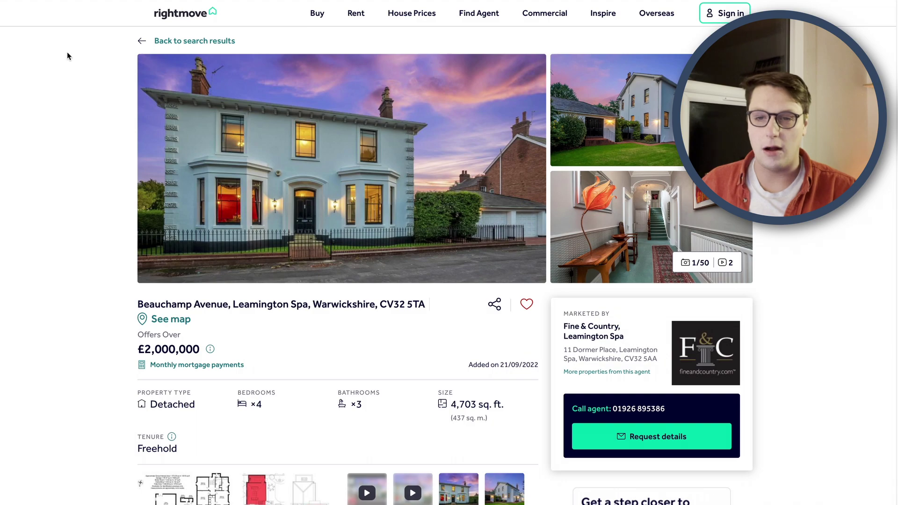
{"action": "scroll", "coordinate": [348, 360], "scroll_direction": "down", "scroll_amount": 20}
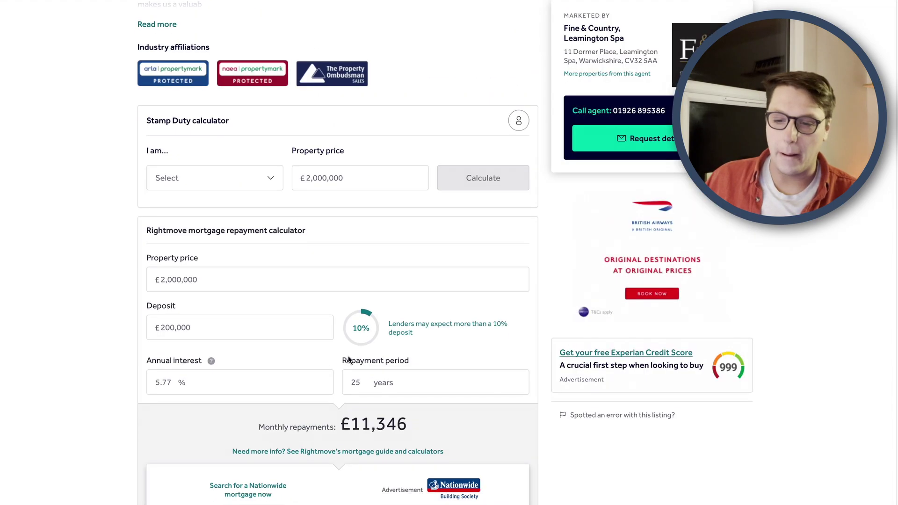
{"action": "scroll", "coordinate": [368, 333], "scroll_direction": "up", "scroll_amount": 20}
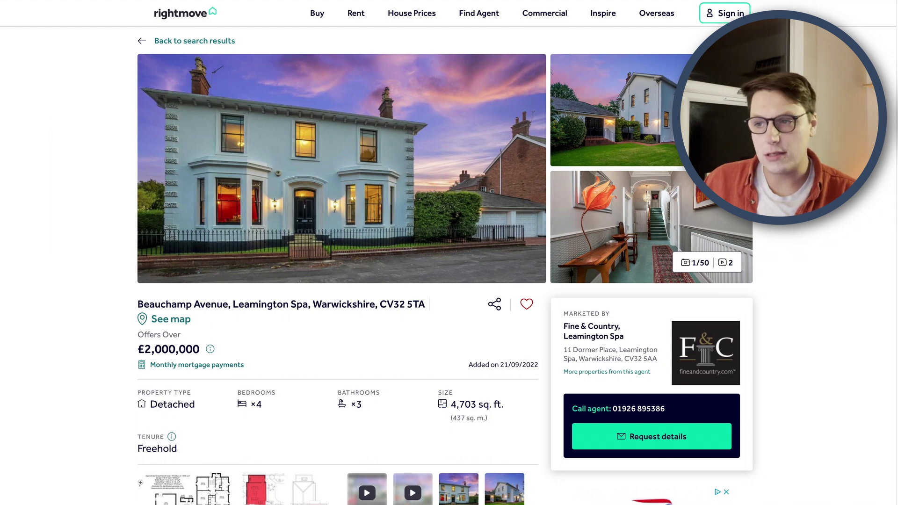
Step: Create a Bardeen single-page scraper template named 'rightmove single page' and start building it
{"action": "left_click", "coordinate": [533, 224]}
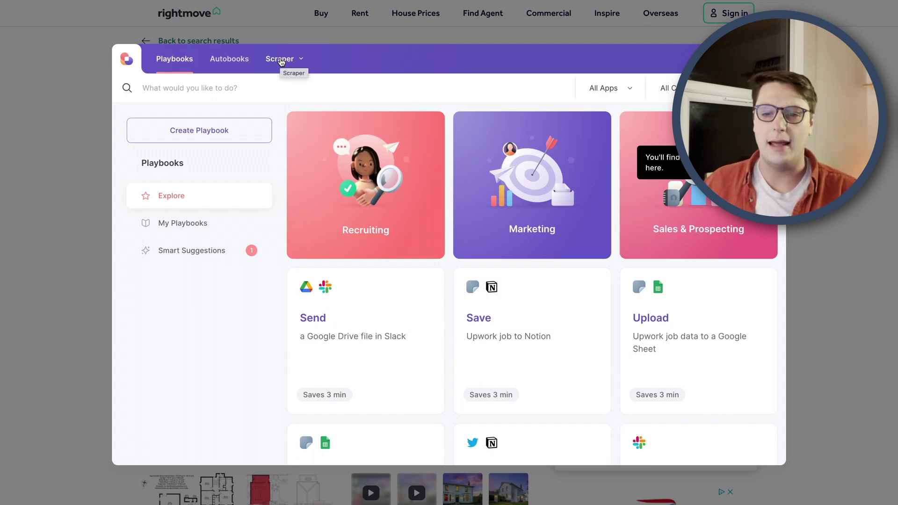
{"action": "left_click", "coordinate": [281, 62]}
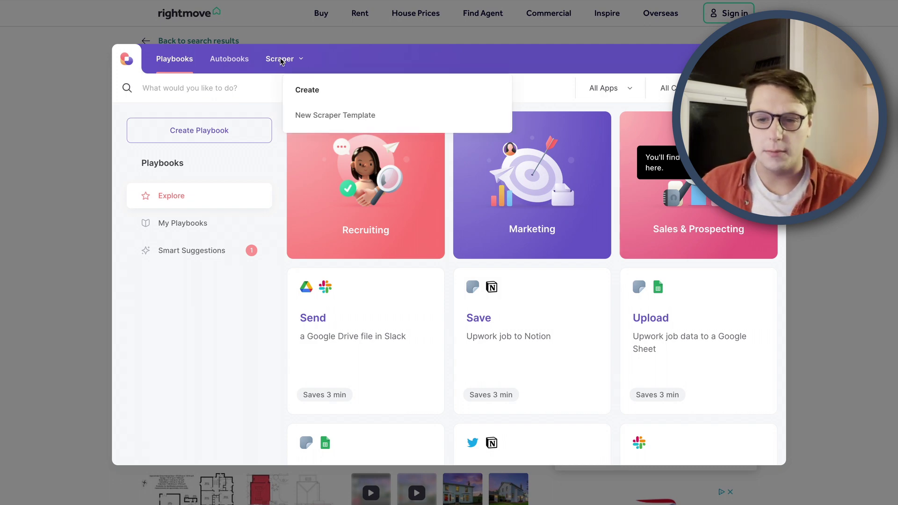
{"action": "left_click", "coordinate": [369, 114]}
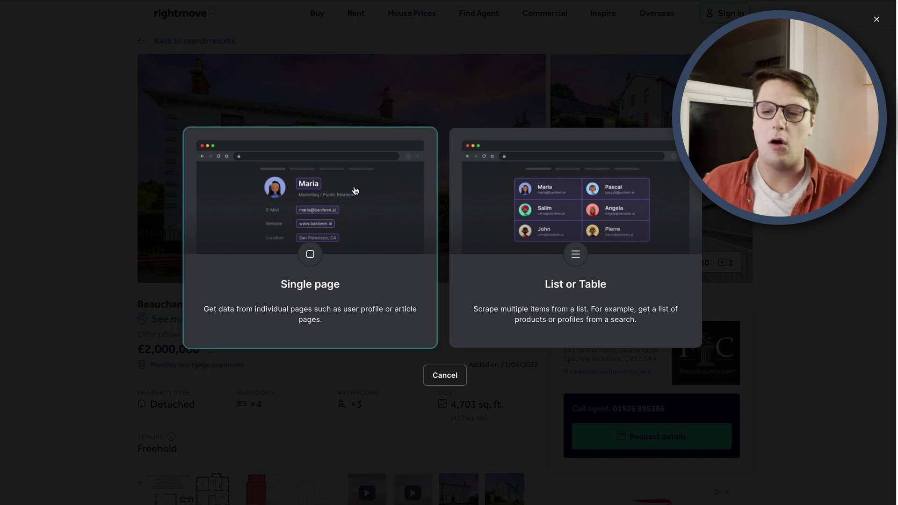
{"action": "left_click", "coordinate": [332, 211]}
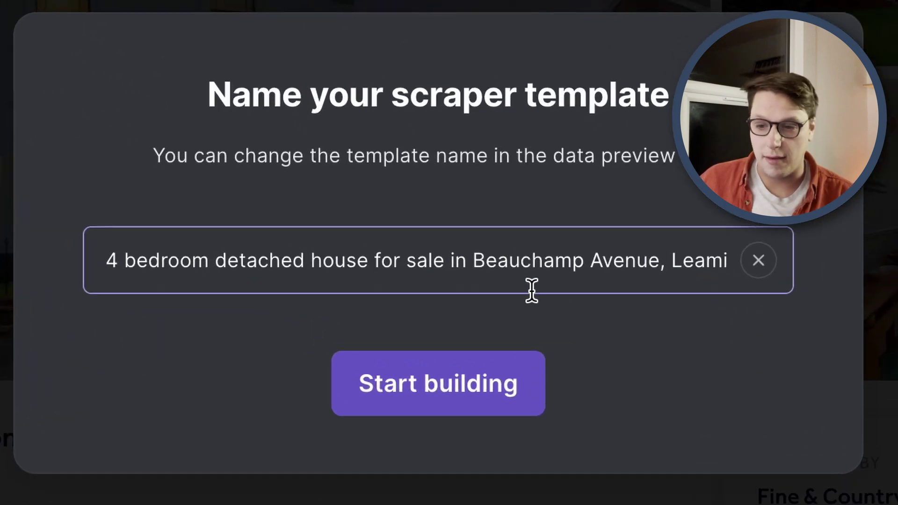
{"action": "left_click", "coordinate": [745, 266]}
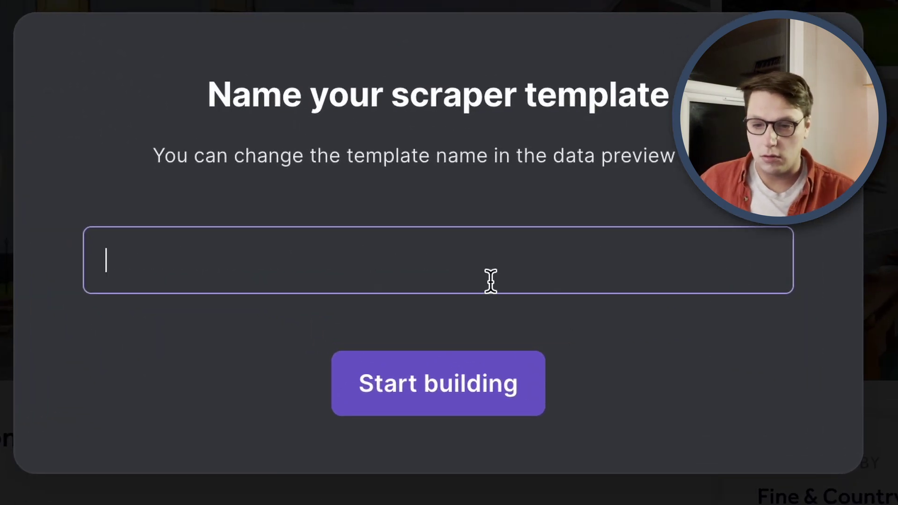
{"action": "type", "text": "rightmove "}
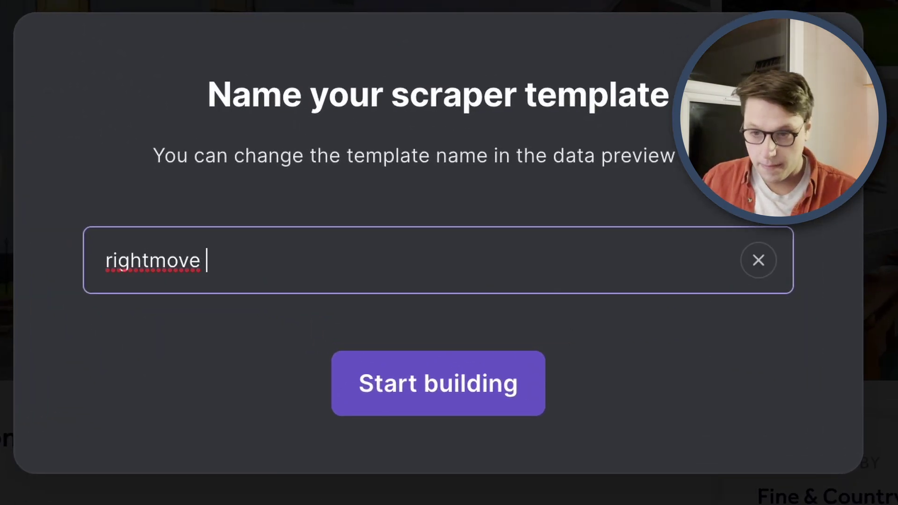
{"action": "type", "text": "single page"}
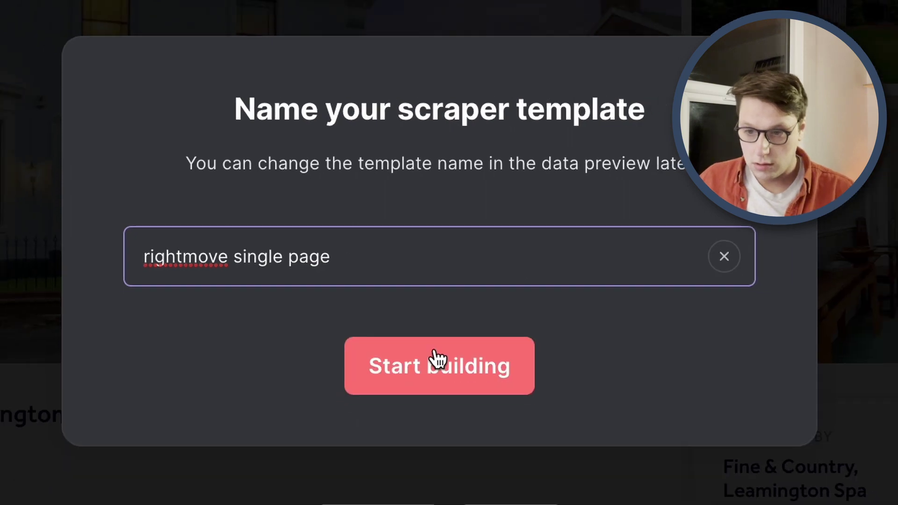
{"action": "left_click", "coordinate": [436, 358]}
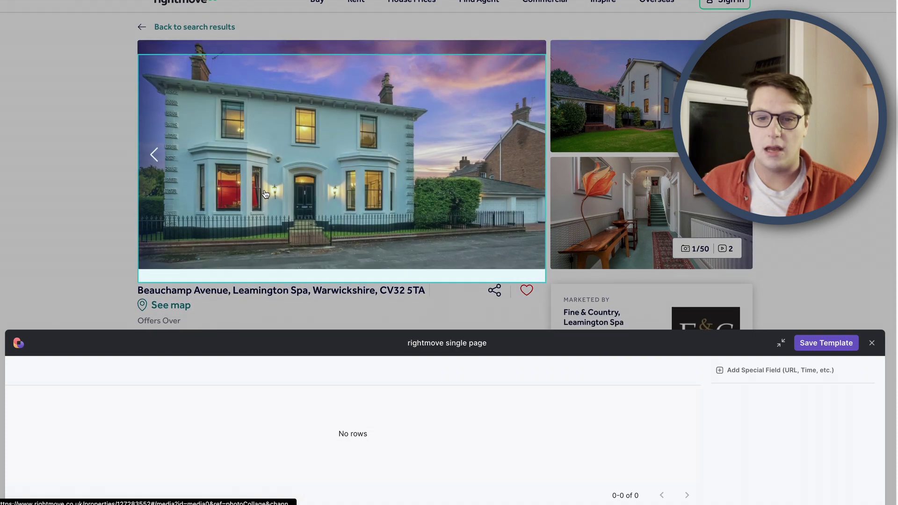
Step: Capture the listing address as Address and the price as List Price
{"action": "scroll", "coordinate": [64, 165], "scroll_direction": "down", "scroll_amount": 2}
{"action": "scroll", "coordinate": [66, 164], "scroll_direction": "down", "scroll_amount": 2}
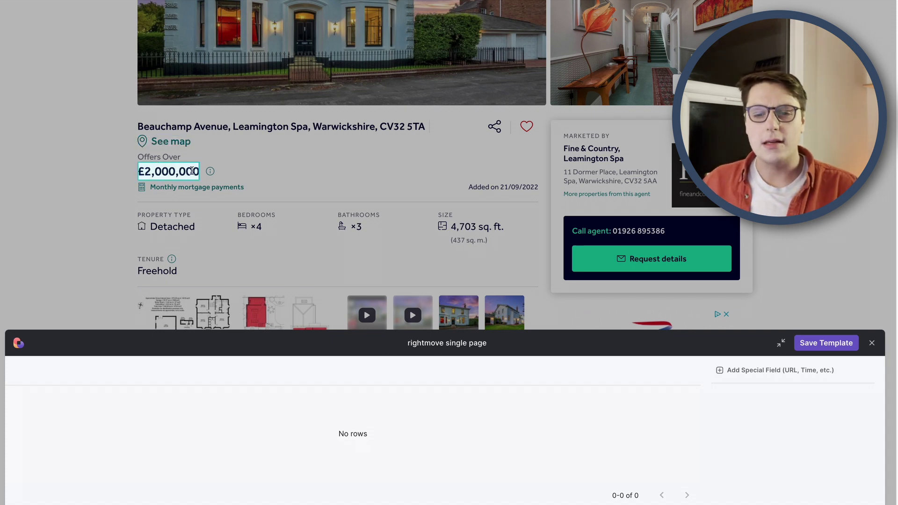
{"action": "left_click", "coordinate": [354, 127]}
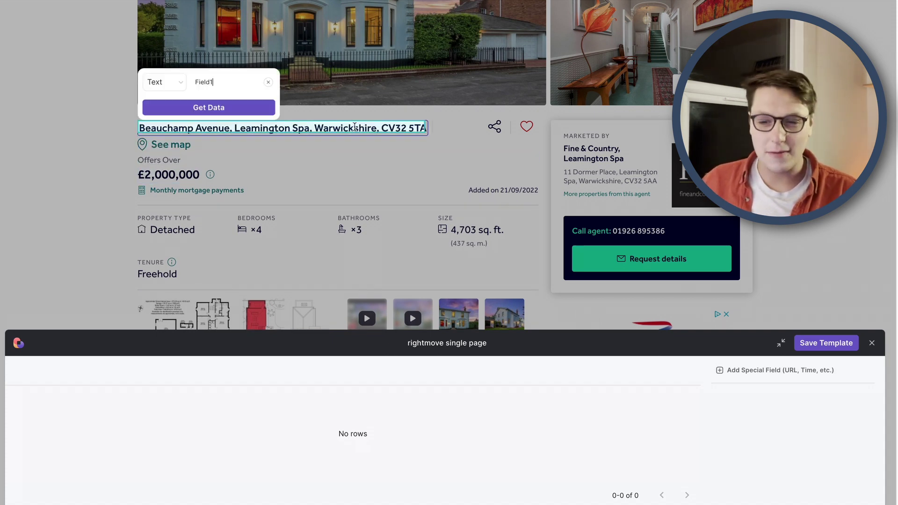
{"action": "double_click", "coordinate": [244, 80]}
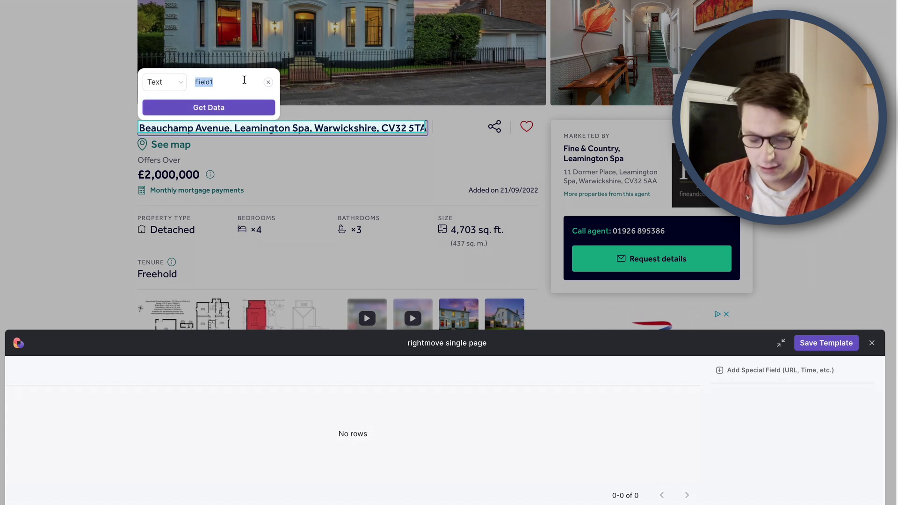
{"action": "type", "text": "Address"}
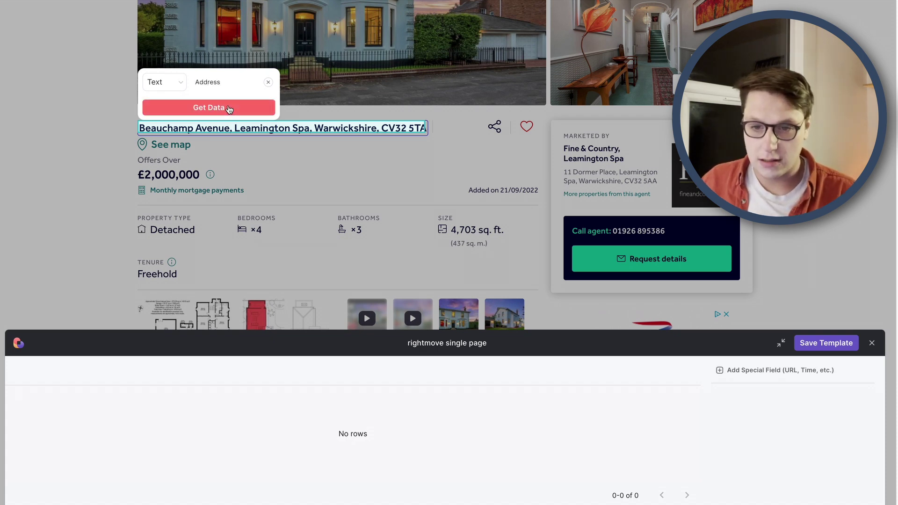
{"action": "left_click", "coordinate": [228, 107]}
{"action": "left_click", "coordinate": [164, 176]}
{"action": "double_click", "coordinate": [213, 126]}
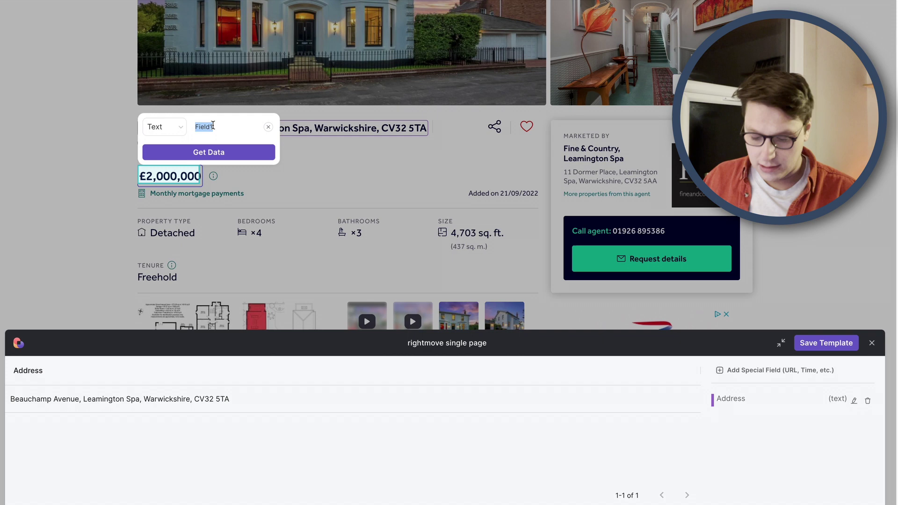
{"action": "type", "text": "List Price"}
{"action": "left_click", "coordinate": [223, 152]}
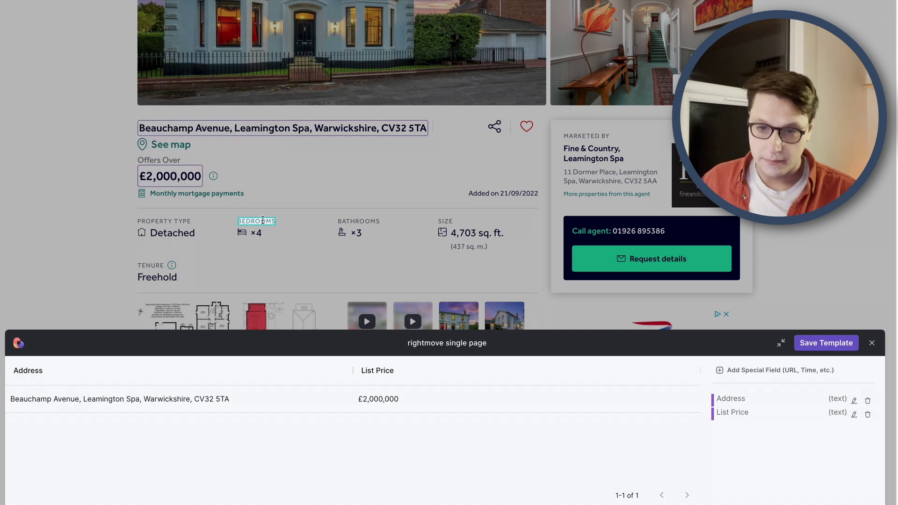
Step: Add Property Type, Bedrooms and Bathrooms fields from the listing's values
{"action": "left_click", "coordinate": [174, 234]}
{"action": "key", "text": "ctrl+a"}
{"action": "type", "text": "Prop"}
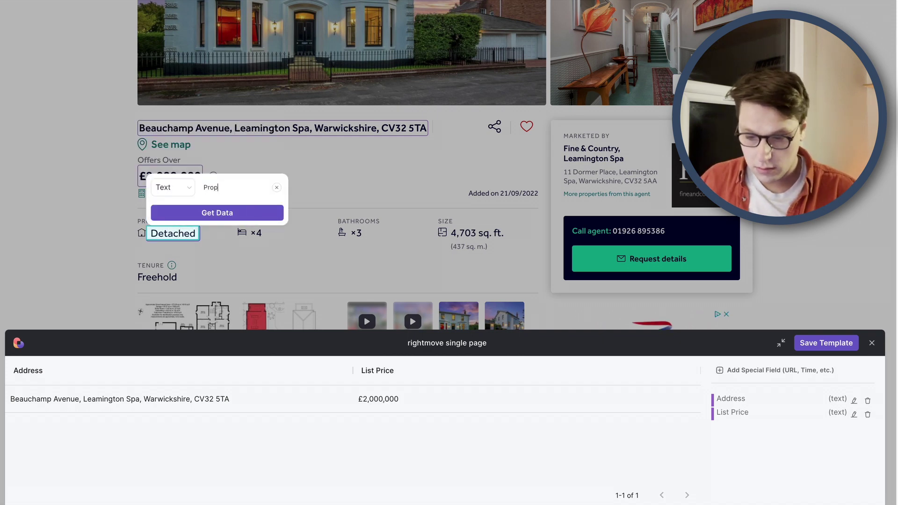
{"action": "left_click", "coordinate": [241, 213]}
{"action": "left_click", "coordinate": [256, 233]}
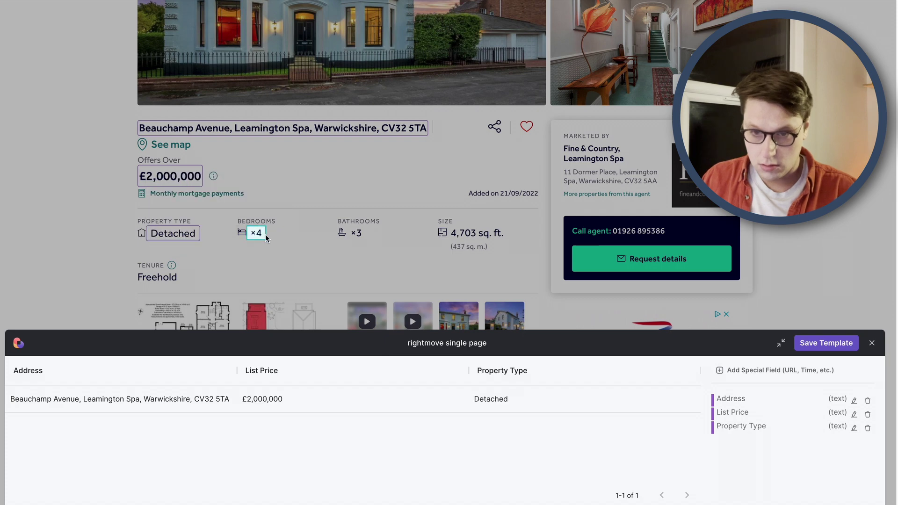
{"action": "double_click", "coordinate": [328, 184]}
{"action": "type", "text": "Be"}
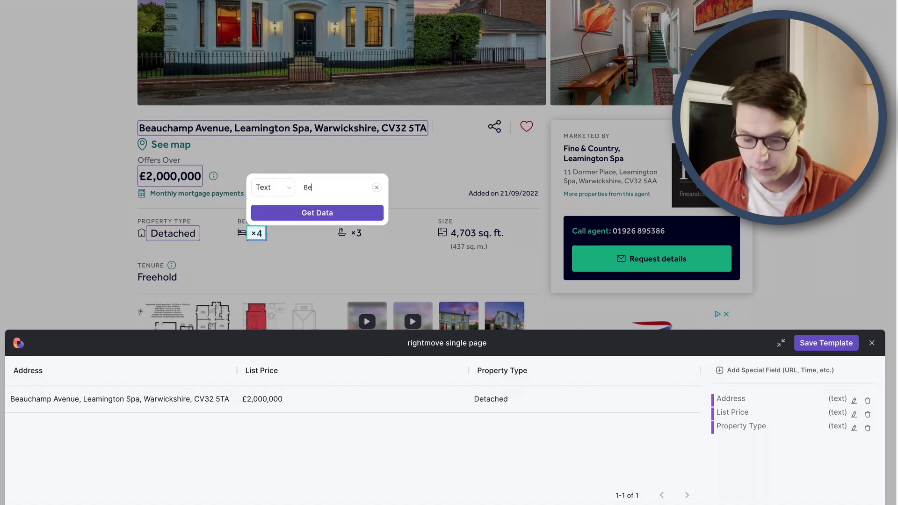
{"action": "type", "text": "drooms"}
{"action": "key", "text": "Return"}
{"action": "left_click", "coordinate": [356, 233]}
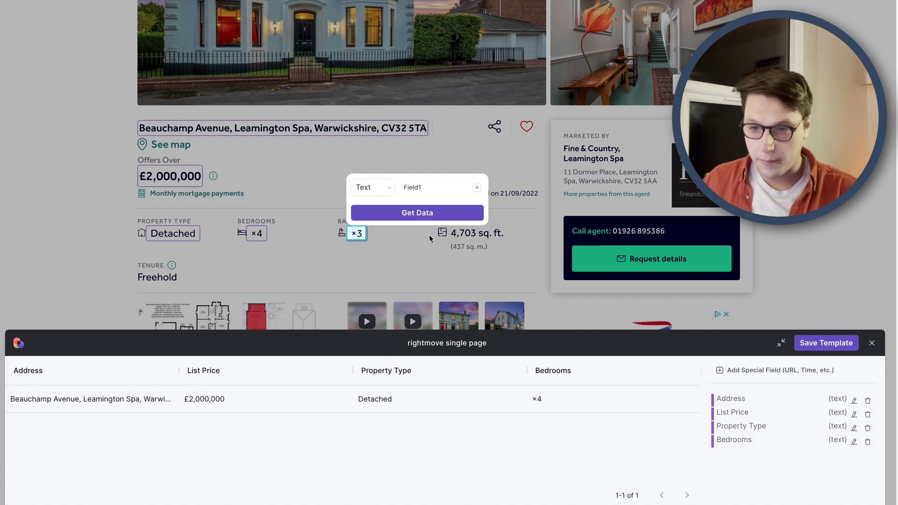
{"action": "type", "text": "Bathrooms"}
{"action": "key", "text": "Return"}
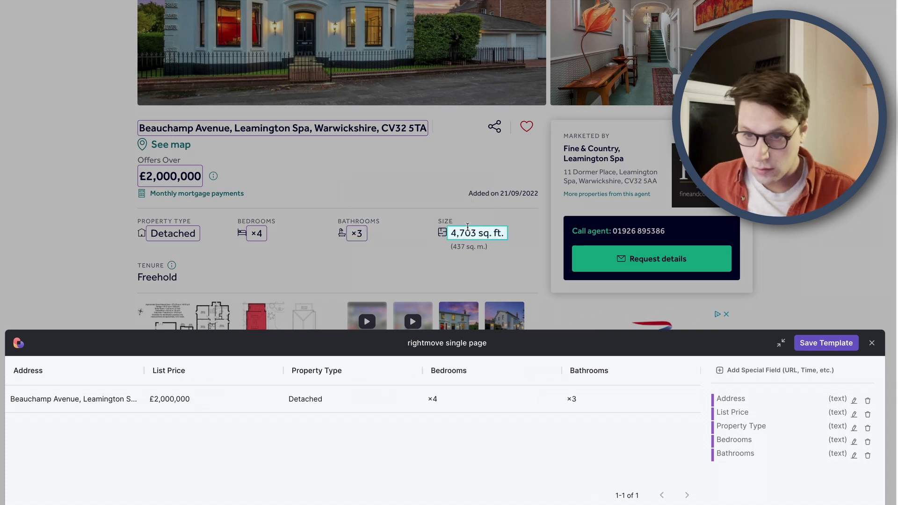
Step: Add the floor size as Size and the tenure as Tenure
{"action": "left_click", "coordinate": [468, 226]}
{"action": "type", "text": "Size"}
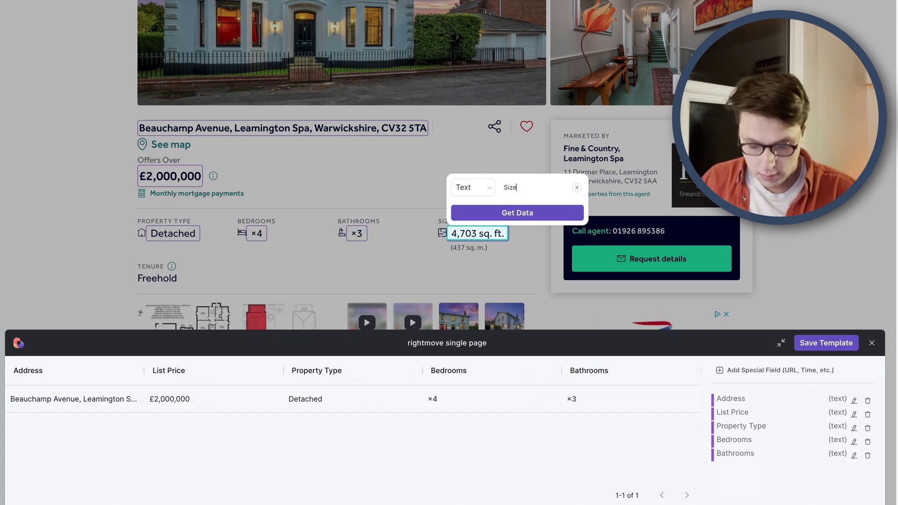
{"action": "left_click", "coordinate": [486, 210]}
{"action": "scroll", "coordinate": [14, 225], "scroll_direction": "down", "scroll_amount": 1}
{"action": "left_click", "coordinate": [157, 212]}
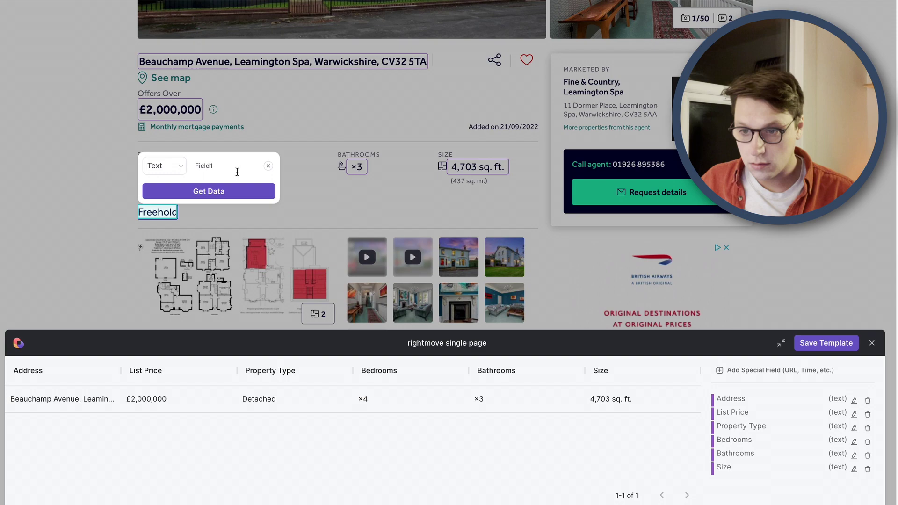
{"action": "type", "text": "Tenu"}
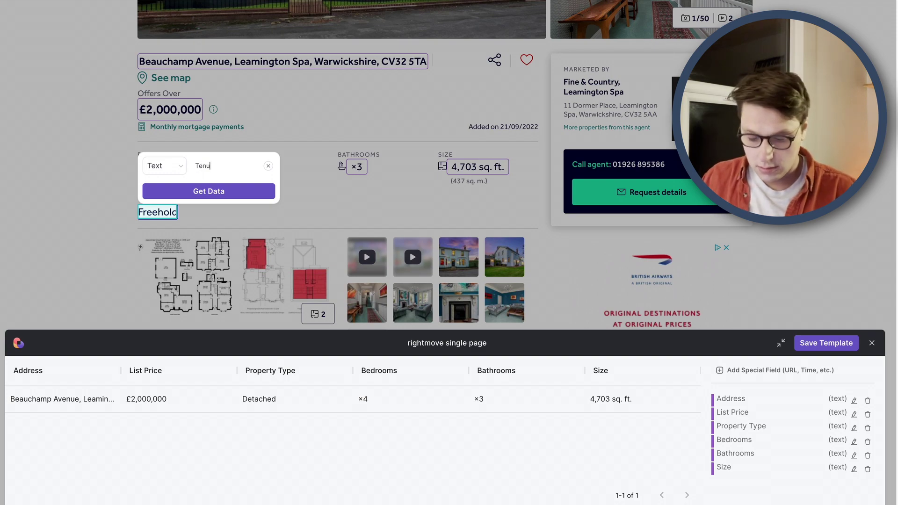
{"action": "type", "text": "re"}
{"action": "left_click", "coordinate": [245, 193]}
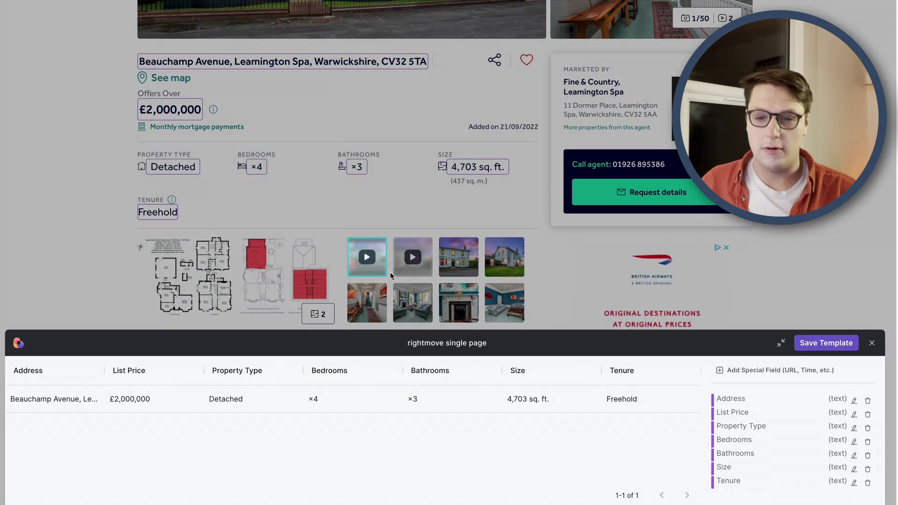
{"action": "scroll", "coordinate": [391, 276], "scroll_direction": "down", "scroll_amount": 6}
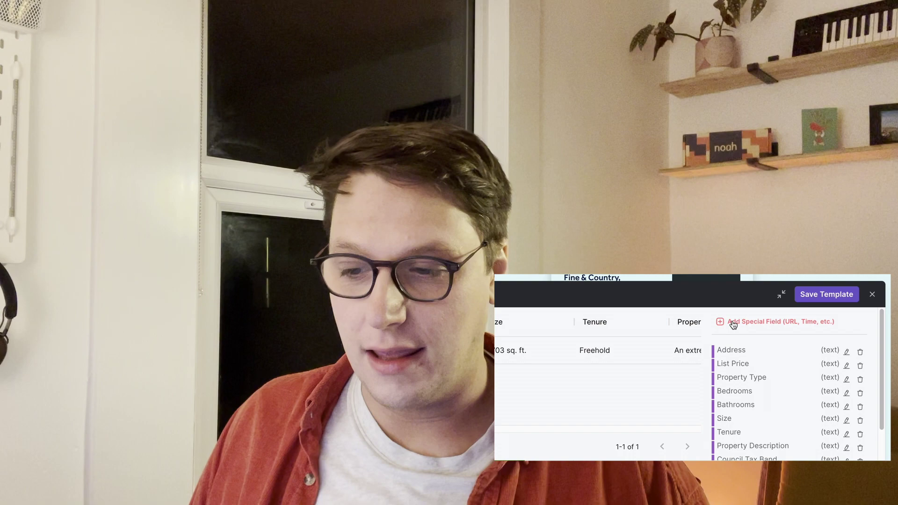
Step: Add special fields: page link named url and time scraped named time stamp
{"action": "left_click", "coordinate": [753, 322]}
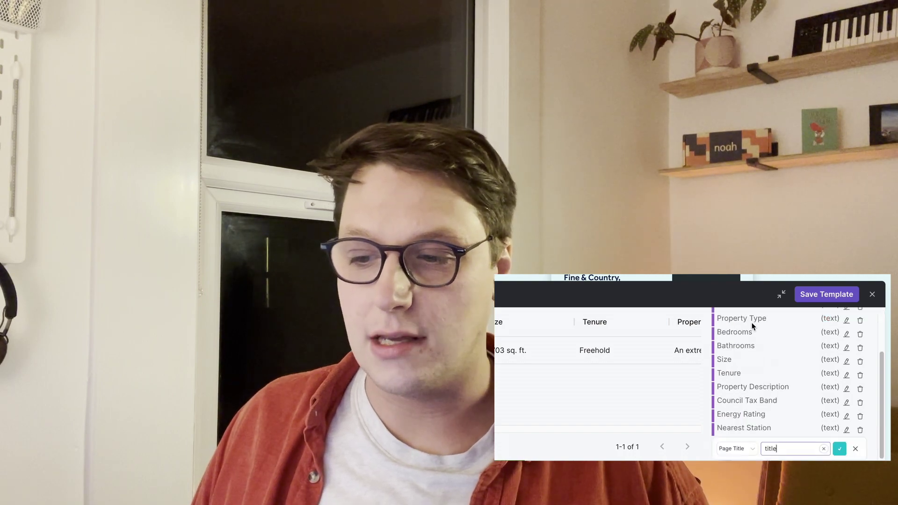
{"action": "left_click", "coordinate": [735, 448]}
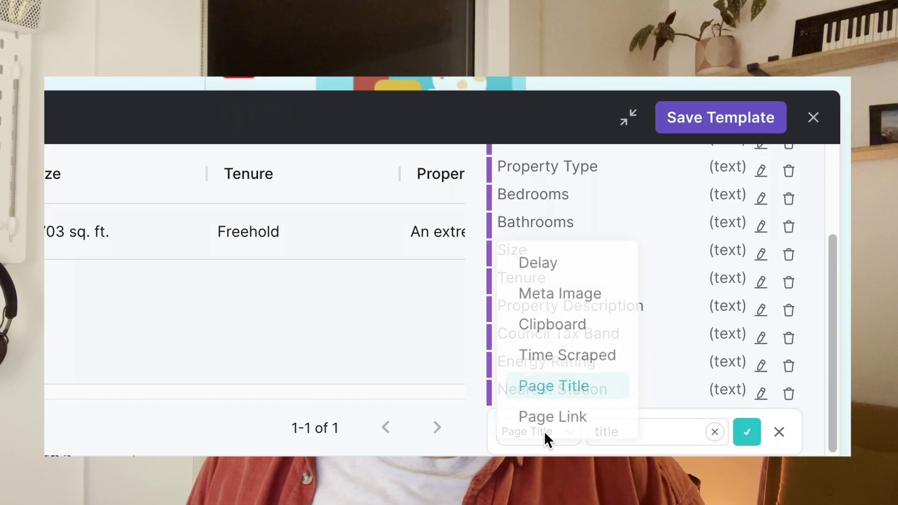
{"action": "left_click", "coordinate": [594, 421]}
{"action": "double_click", "coordinate": [605, 432]}
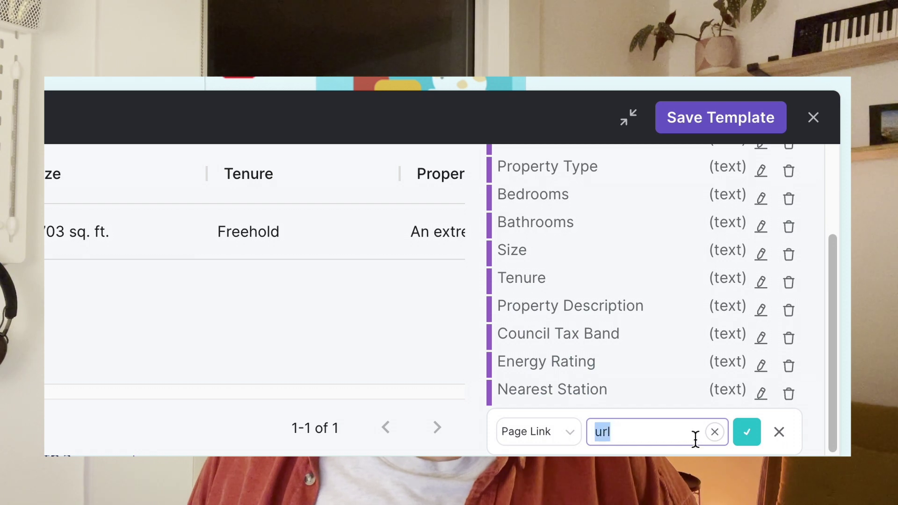
{"action": "left_click", "coordinate": [747, 431]}
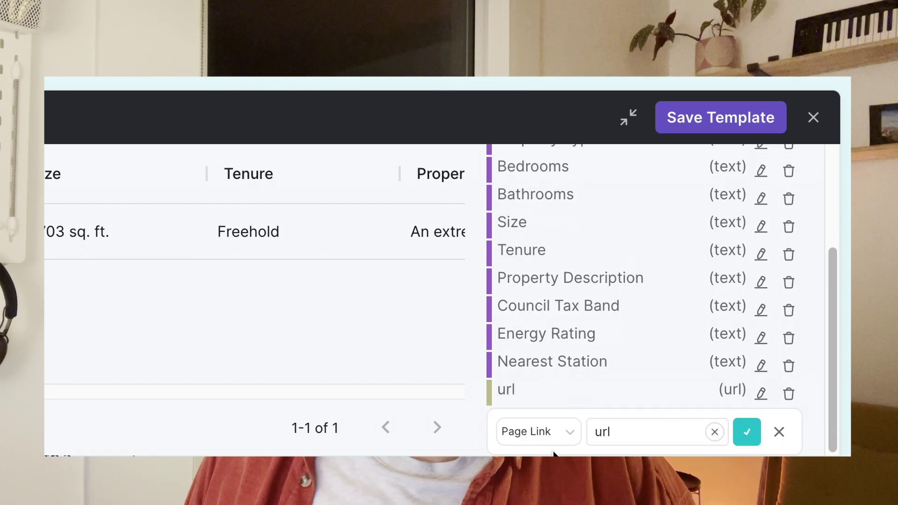
{"action": "left_click", "coordinate": [538, 435]}
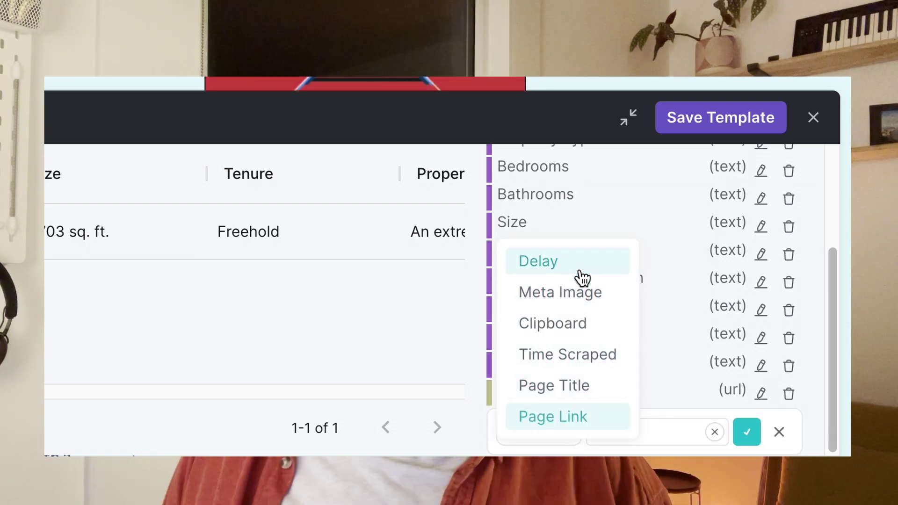
{"action": "left_click", "coordinate": [599, 366]}
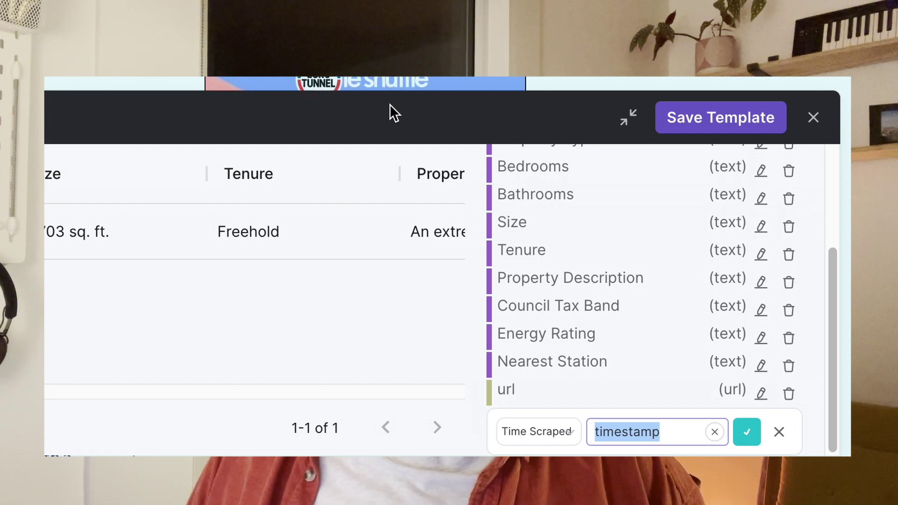
{"action": "type", "text": "time"}
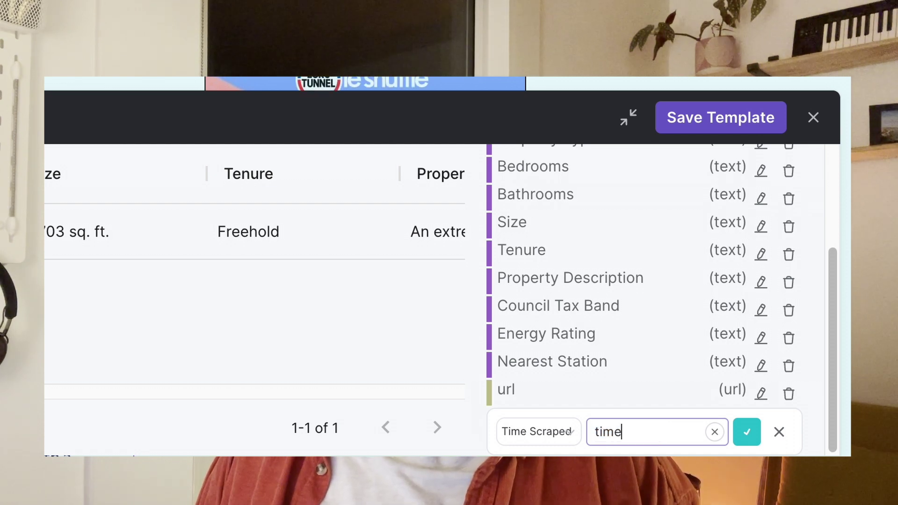
{"action": "type", "text": " stamp"}
{"action": "key", "text": "Return"}
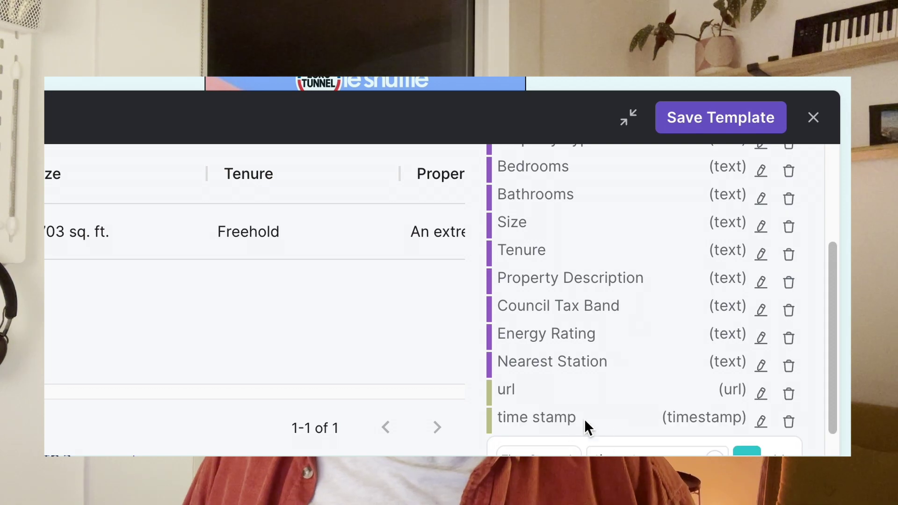
{"action": "scroll", "coordinate": [626, 231], "scroll_direction": "up", "scroll_amount": 3}
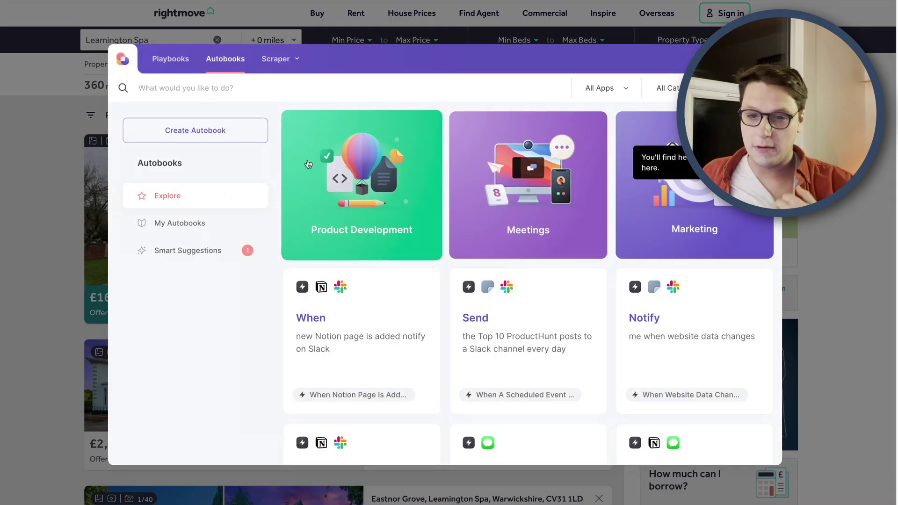
{"action": "left_click", "coordinate": [276, 59]}
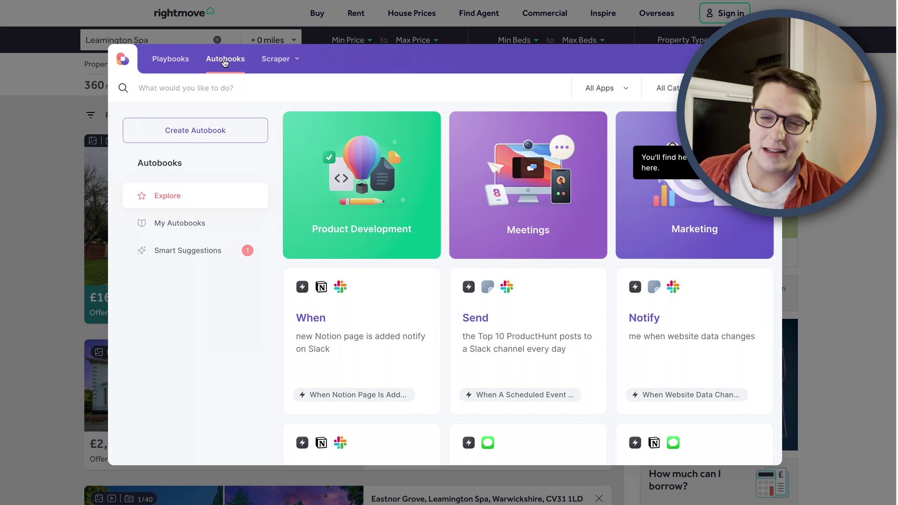
Step: Create a new autobook with a 'When something happens' trigger and search triggers for 'righ'
{"action": "left_click", "coordinate": [225, 130]}
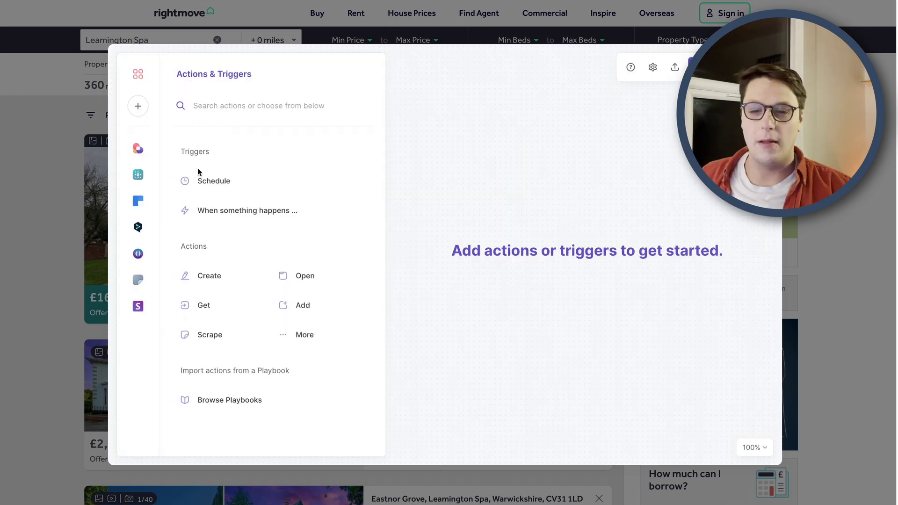
{"action": "left_click", "coordinate": [255, 213]}
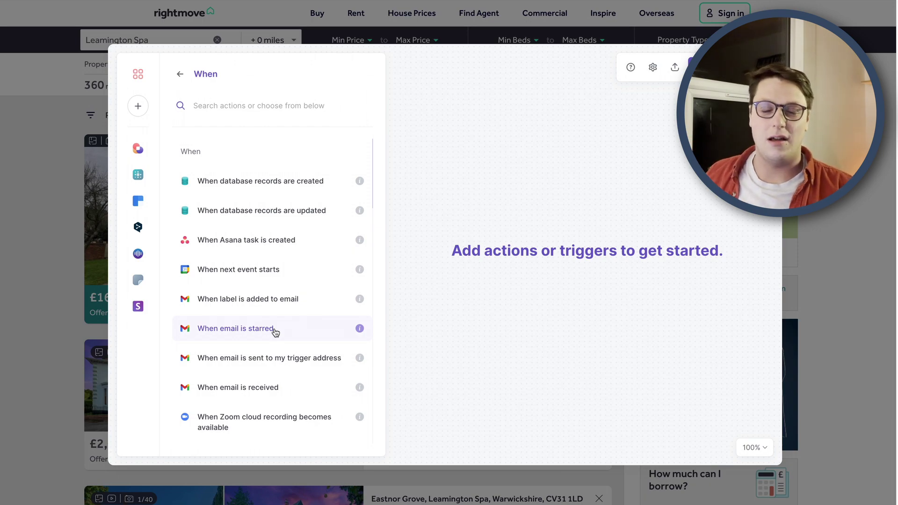
{"action": "scroll", "coordinate": [275, 332], "scroll_direction": "down", "scroll_amount": 5}
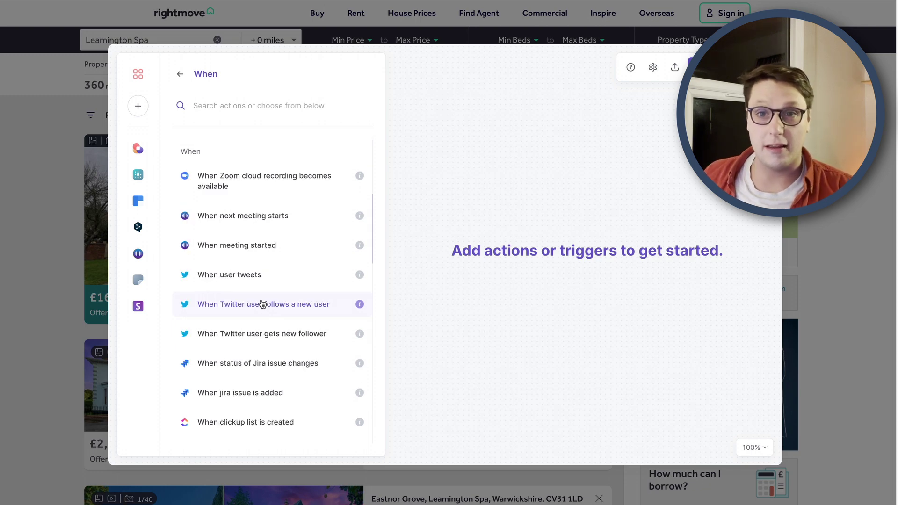
{"action": "scroll", "coordinate": [263, 304], "scroll_direction": "up", "scroll_amount": 5}
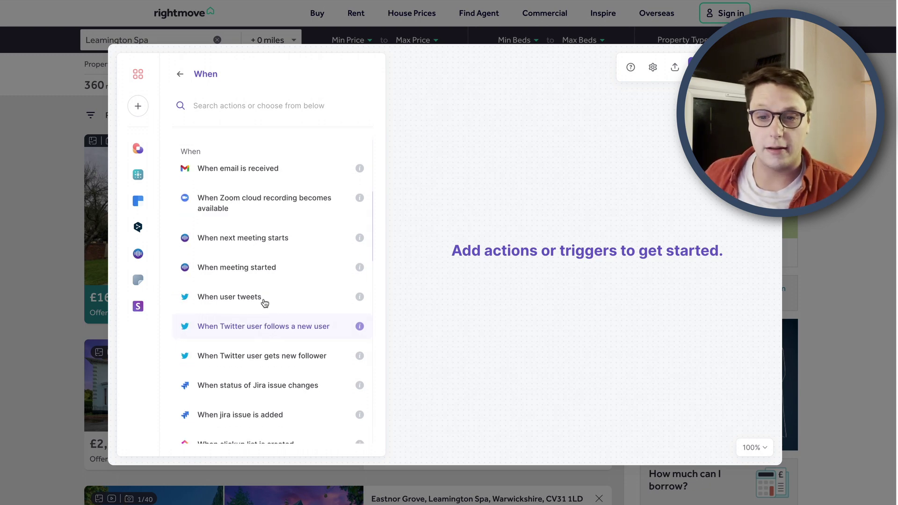
{"action": "type", "text": "righy"}
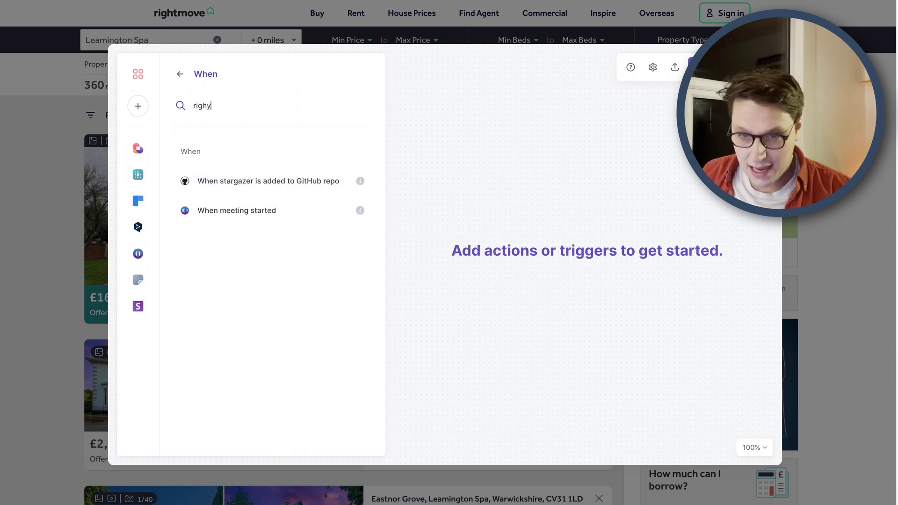
{"action": "key", "text": "BackSpace"}
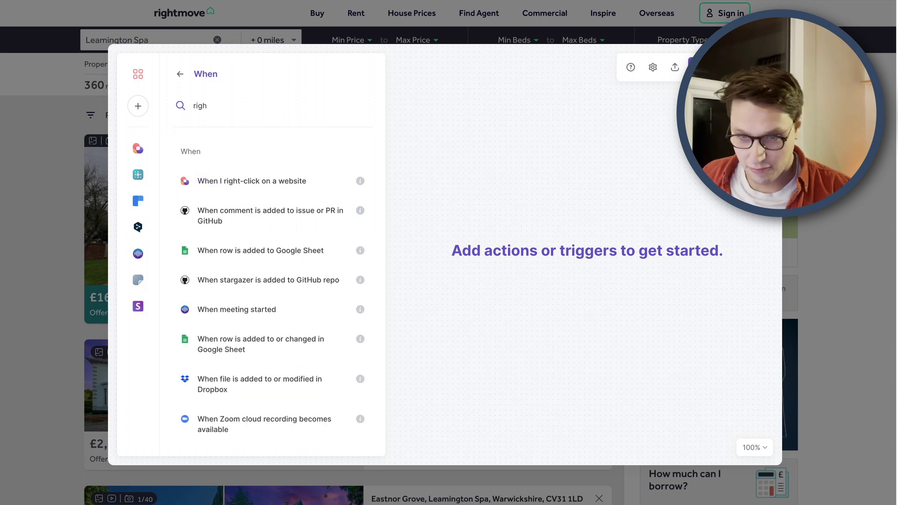
Step: Use the right-click-on-website trigger with menu choice 'Save Listing', visible only on links
{"action": "type", "text": "t"}
{"action": "left_click", "coordinate": [265, 181]}
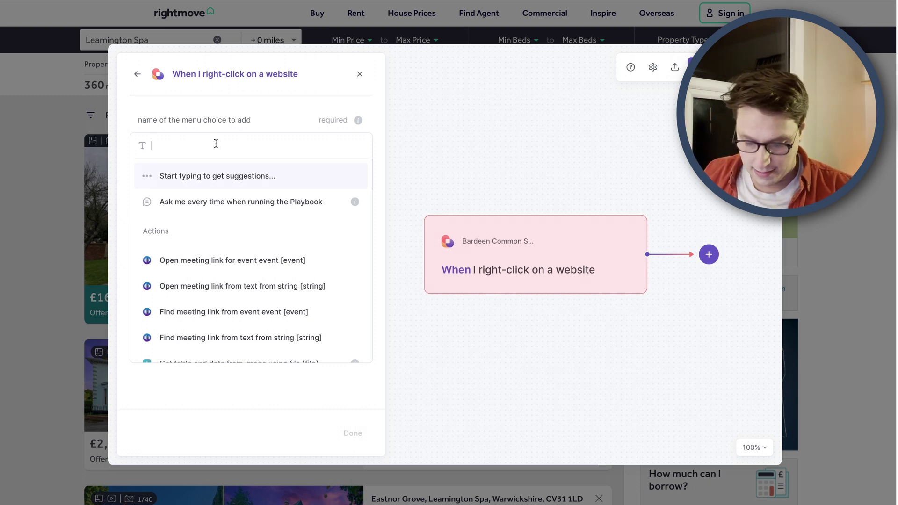
{"action": "type", "text": "Save Listing"}
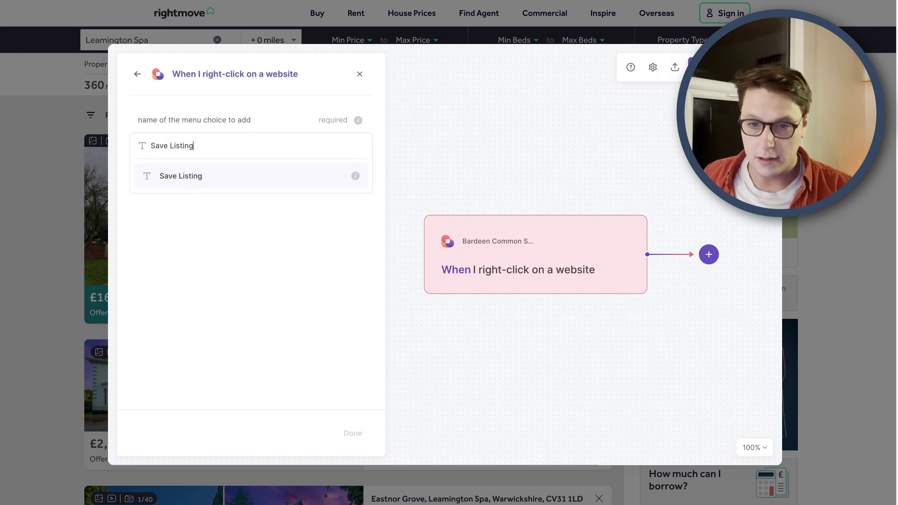
{"action": "left_click", "coordinate": [221, 176]}
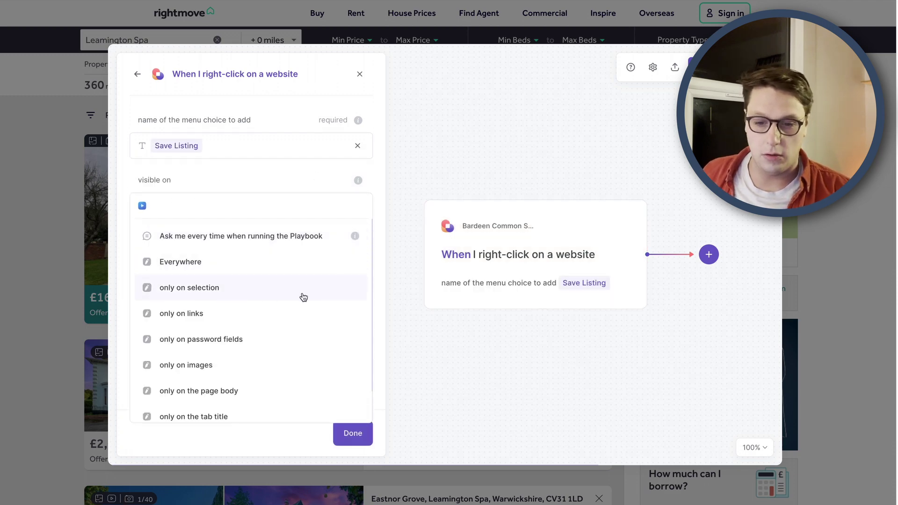
{"action": "scroll", "coordinate": [243, 364], "scroll_direction": "down", "scroll_amount": 2}
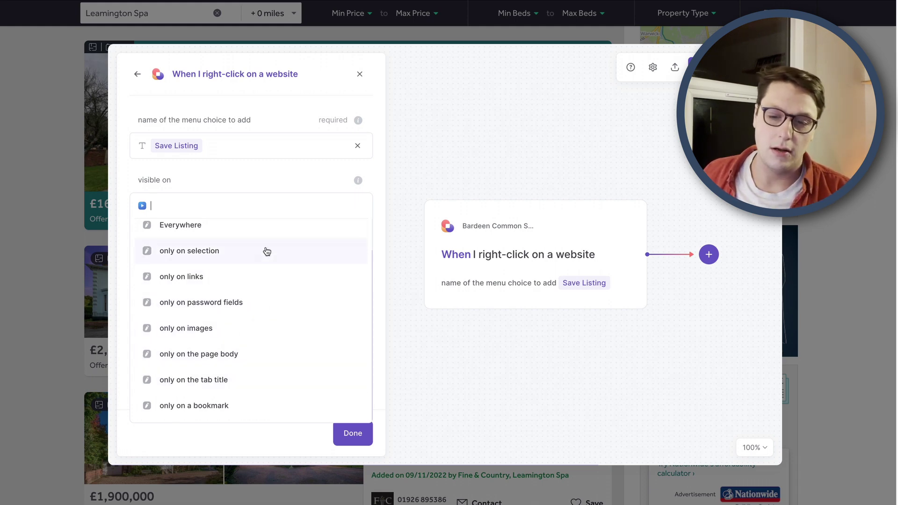
{"action": "left_click", "coordinate": [238, 273]}
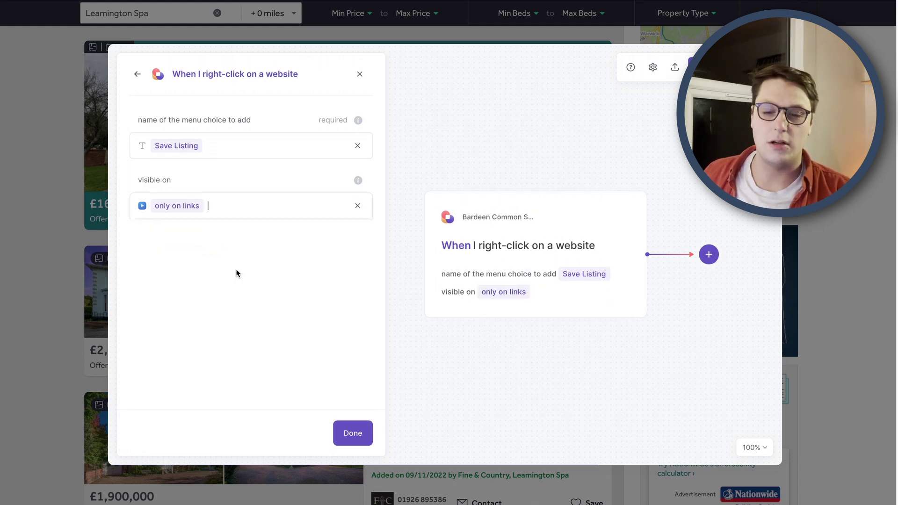
Step: Add a Scrape > 'Scrape data in the background' action after the right-click trigger
{"action": "left_click", "coordinate": [709, 256]}
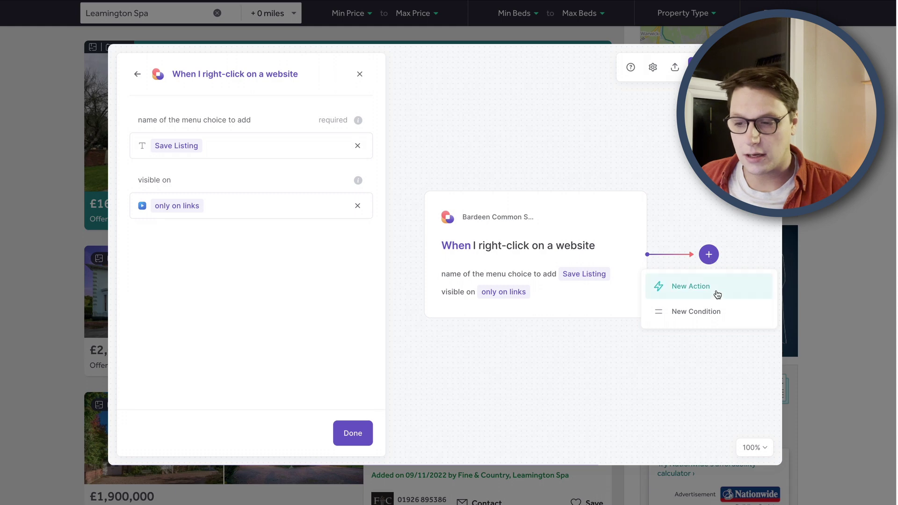
{"action": "left_click", "coordinate": [664, 290]}
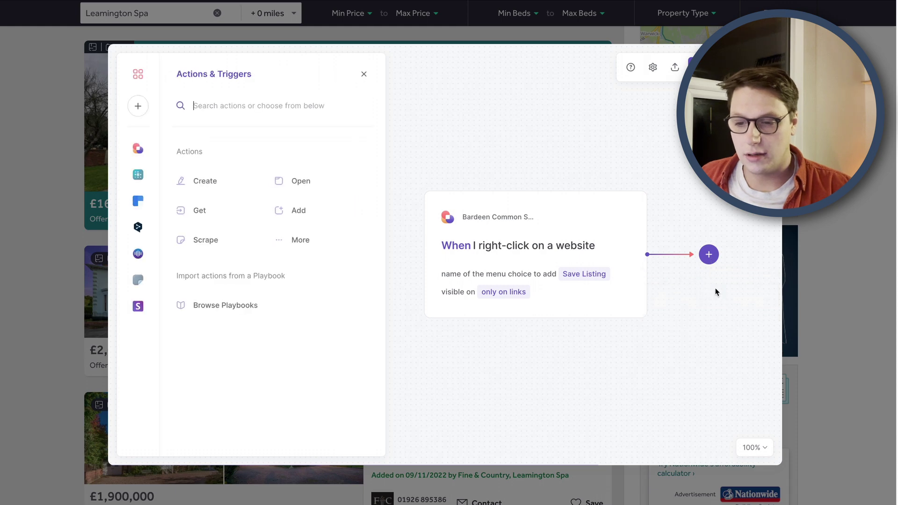
{"action": "left_click", "coordinate": [219, 242]}
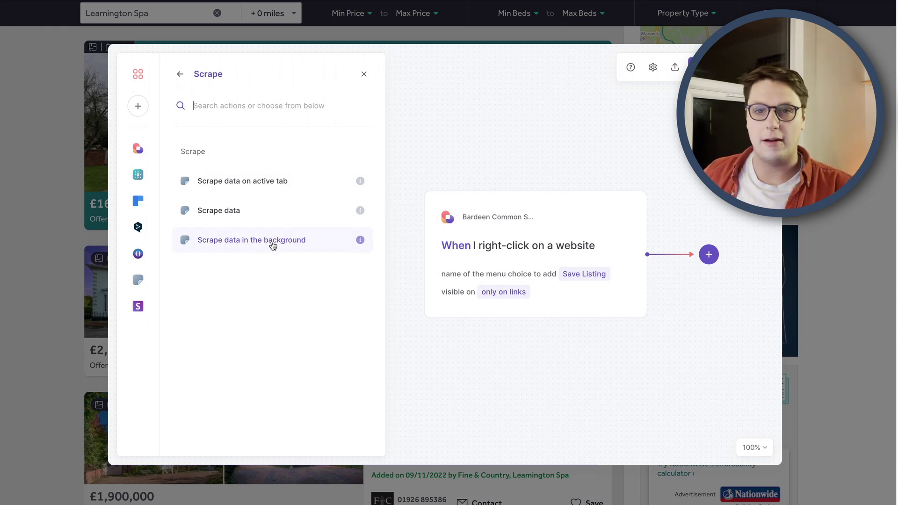
{"action": "left_click", "coordinate": [273, 240]}
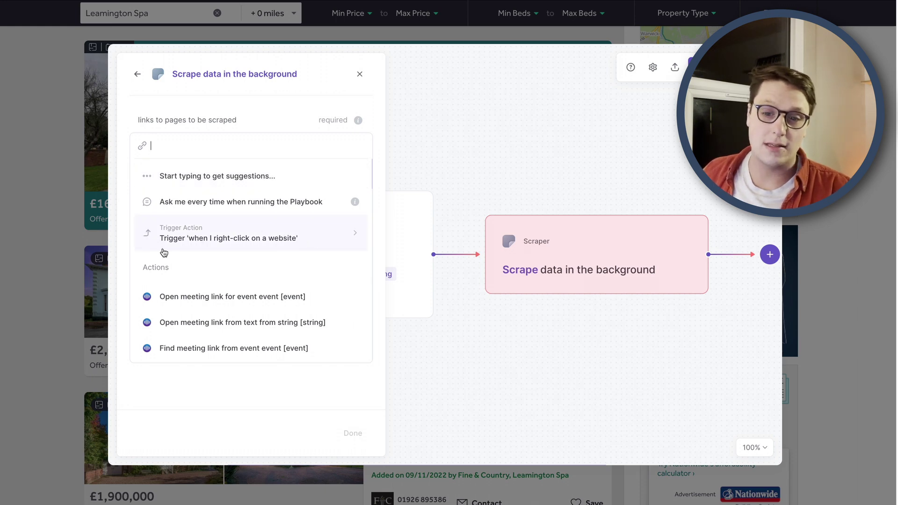
Step: Feed the trigger's URL to the scraper, use the 'rightmove single page' template, and finish
{"action": "left_click", "coordinate": [311, 239]}
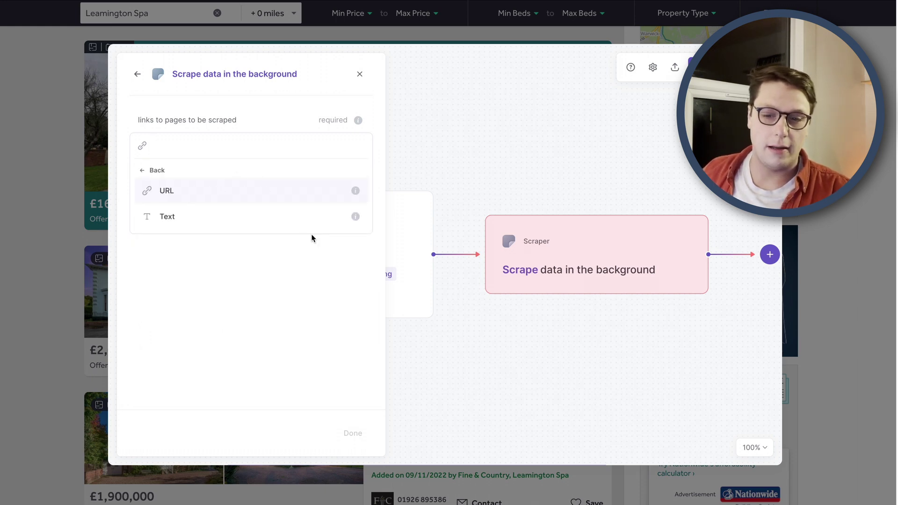
{"action": "left_click", "coordinate": [219, 190]}
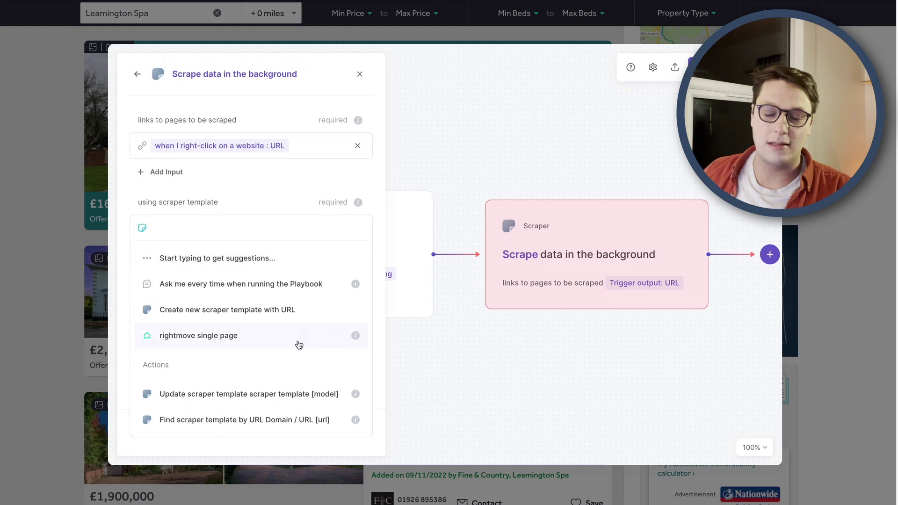
{"action": "left_click", "coordinate": [267, 340]}
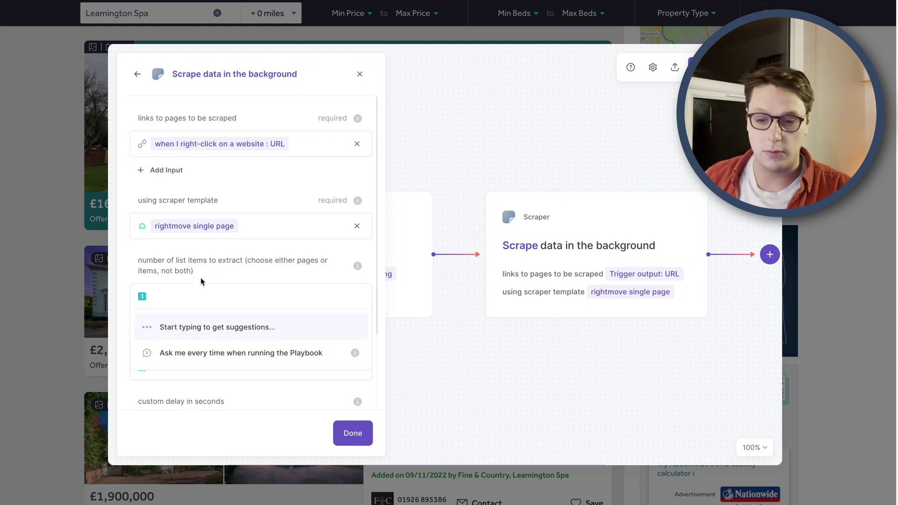
{"action": "scroll", "coordinate": [262, 336], "scroll_direction": "down", "scroll_amount": 5}
{"action": "left_click", "coordinate": [357, 433]}
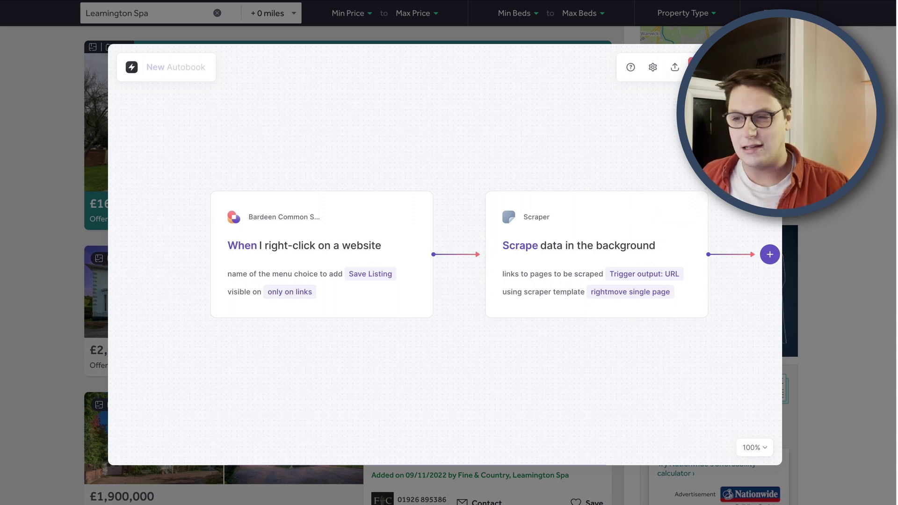
Step: Save the autobook as 'RM Data Extractor' and activate it
{"action": "left_click", "coordinate": [697, 67]}
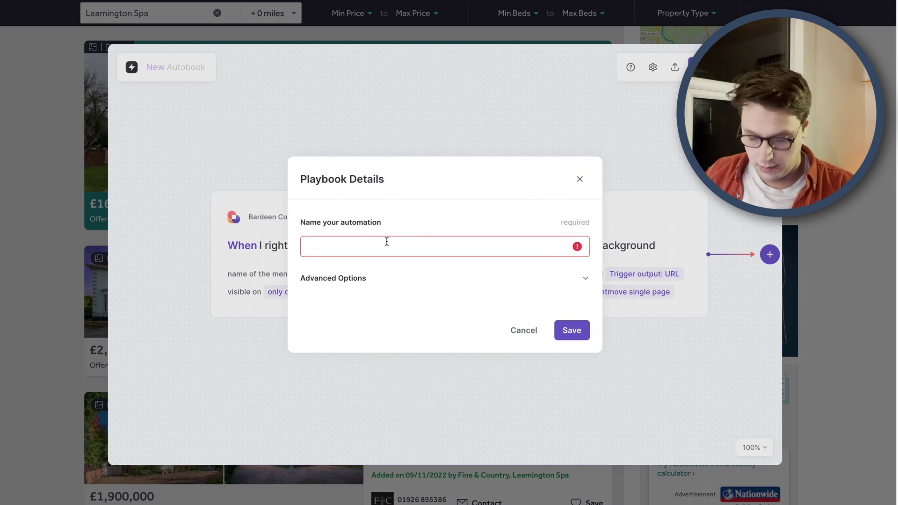
{"action": "type", "text": "RM Data "}
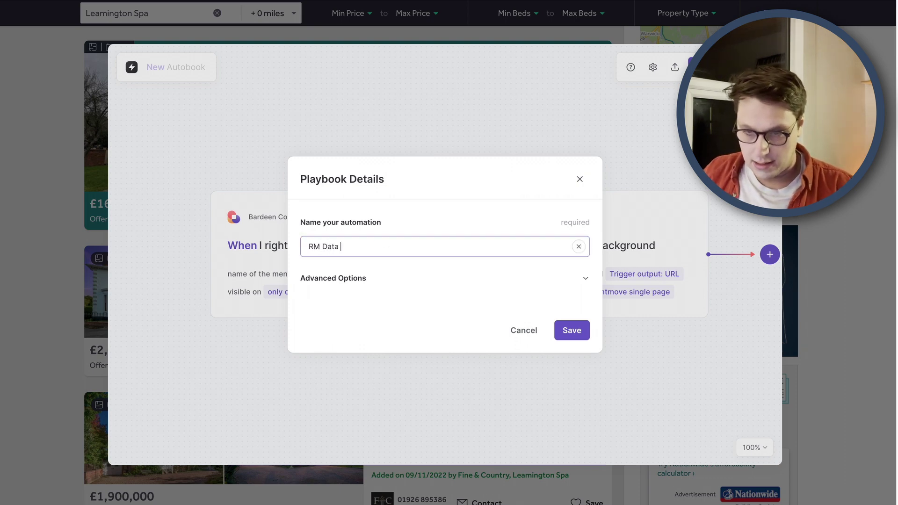
{"action": "type", "text": "Extractor"}
{"action": "left_click", "coordinate": [572, 330]}
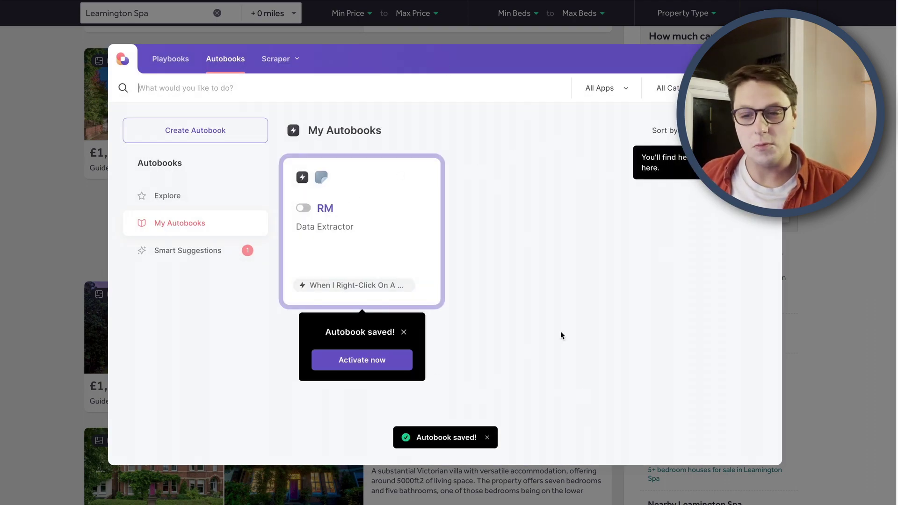
{"action": "left_click", "coordinate": [395, 361]}
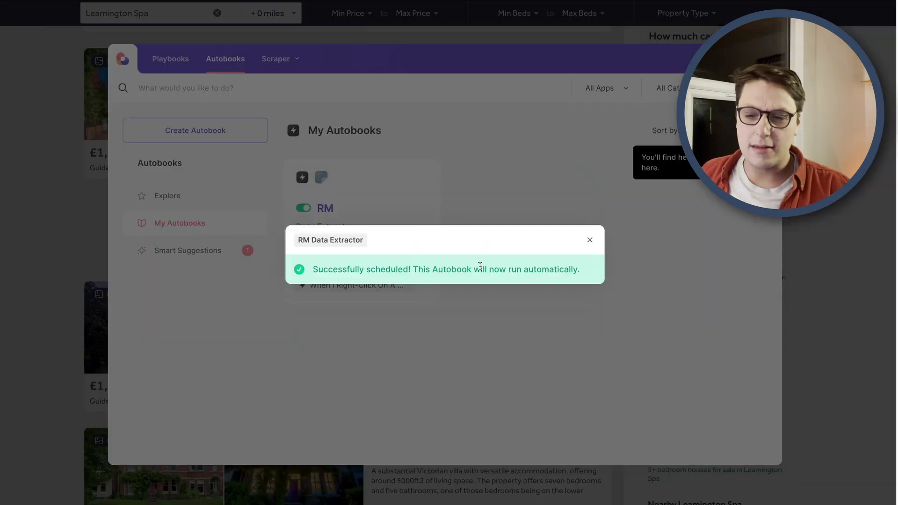
Step: Dismiss the confirmation, close Bardeen and use Save Listing on the £2,000,000 Beauchamp Avenue listing
{"action": "left_click", "coordinate": [478, 202]}
{"action": "key", "text": "Escape"}
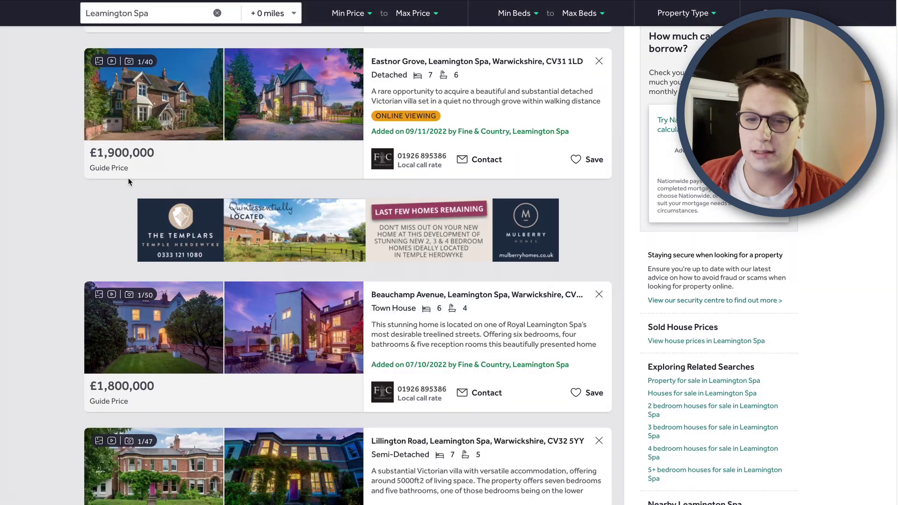
{"action": "scroll", "coordinate": [120, 191], "scroll_direction": "up", "scroll_amount": 8}
{"action": "scroll", "coordinate": [239, 195], "scroll_direction": "down", "scroll_amount": 2}
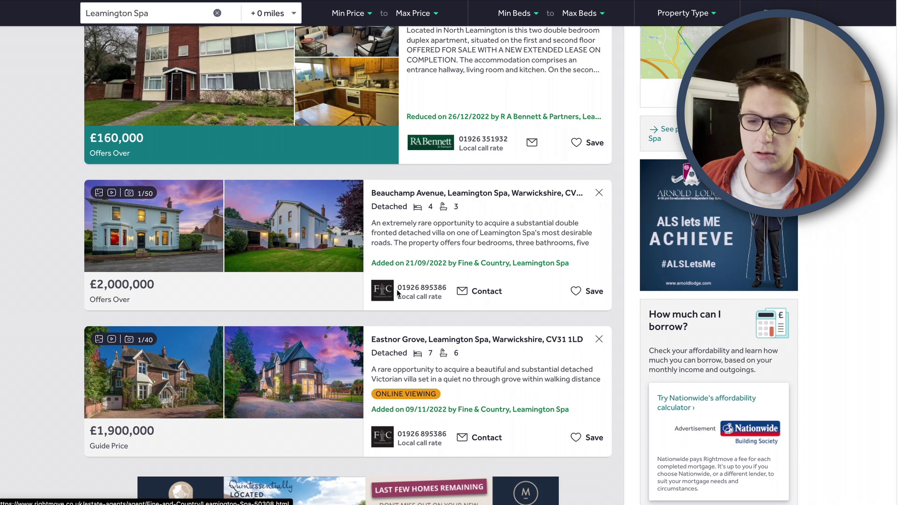
{"action": "right_click", "coordinate": [452, 225]}
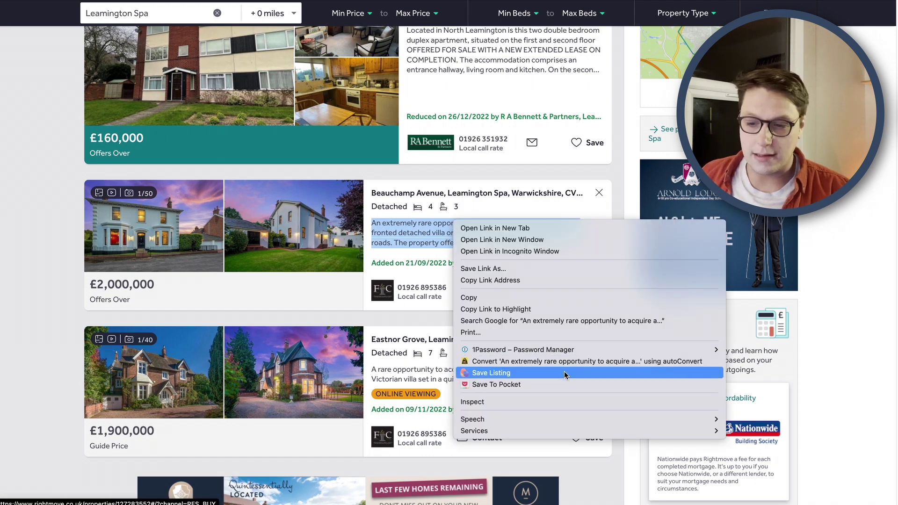
{"action": "left_click", "coordinate": [511, 374]}
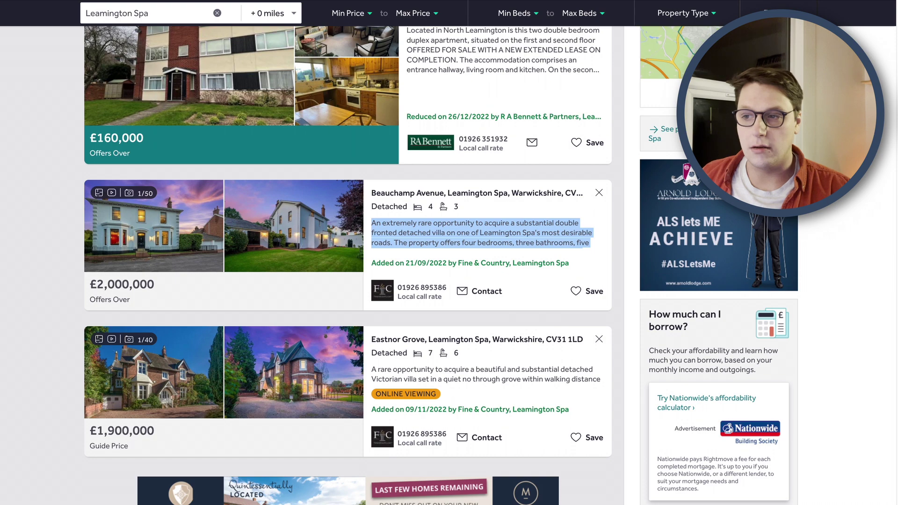
{"action": "key", "text": "alt+b"}
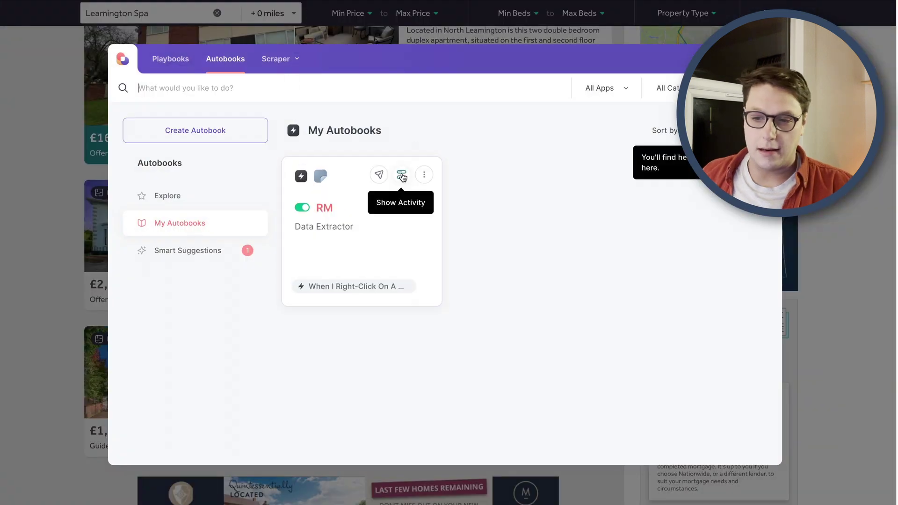
{"action": "left_click", "coordinate": [402, 177]}
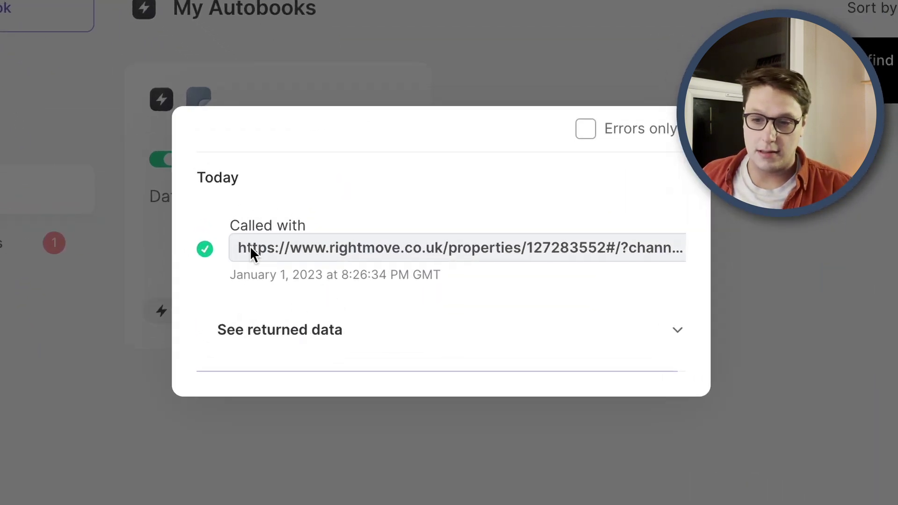
{"action": "left_click", "coordinate": [573, 338]}
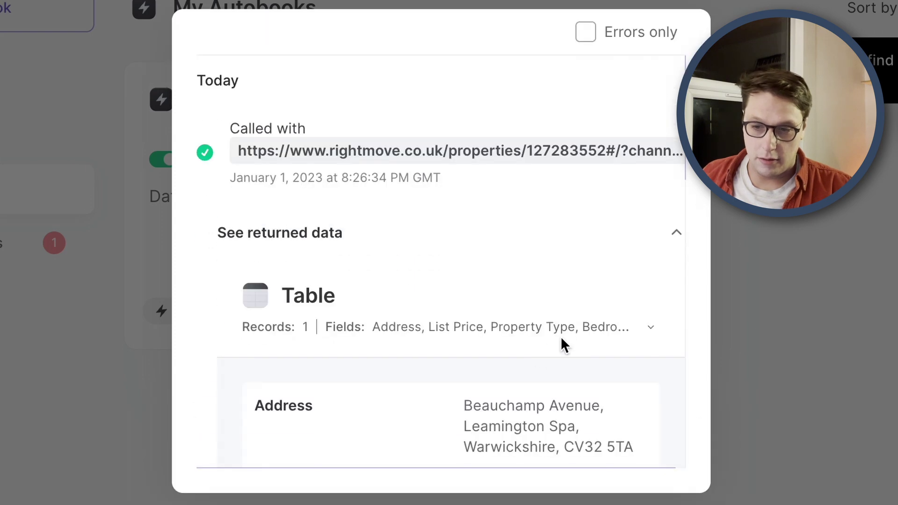
{"action": "scroll", "coordinate": [543, 333], "scroll_direction": "down", "scroll_amount": 3}
{"action": "scroll", "coordinate": [527, 321], "scroll_direction": "down", "scroll_amount": 3}
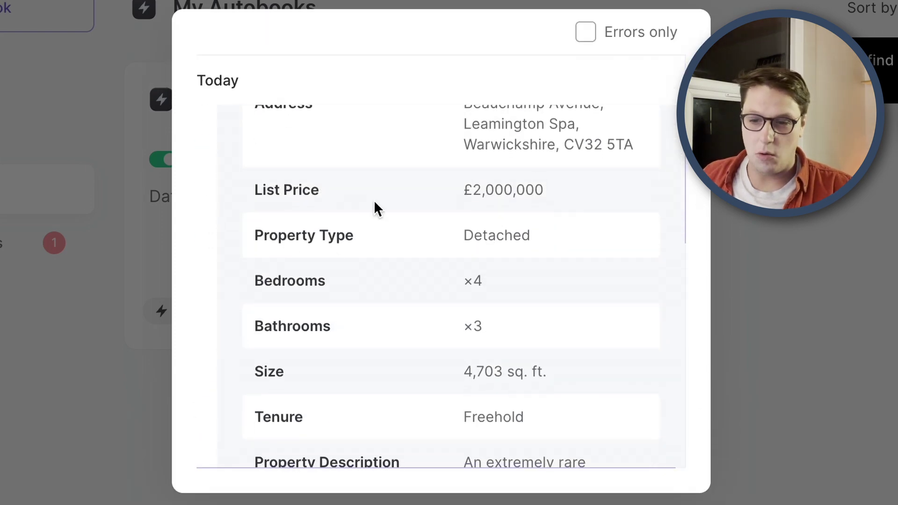
{"action": "scroll", "coordinate": [557, 279], "scroll_direction": "down", "scroll_amount": 10}
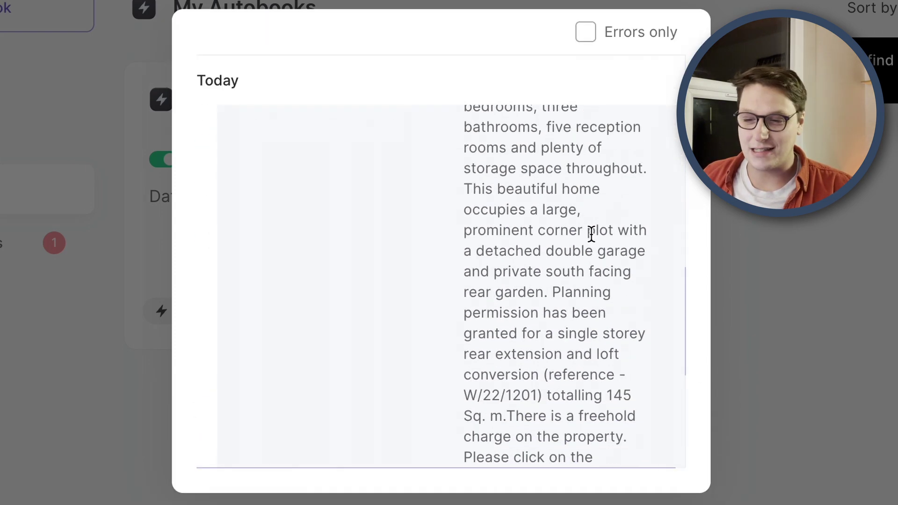
{"action": "scroll", "coordinate": [593, 232], "scroll_direction": "down", "scroll_amount": 5}
{"action": "key", "text": "Escape"}
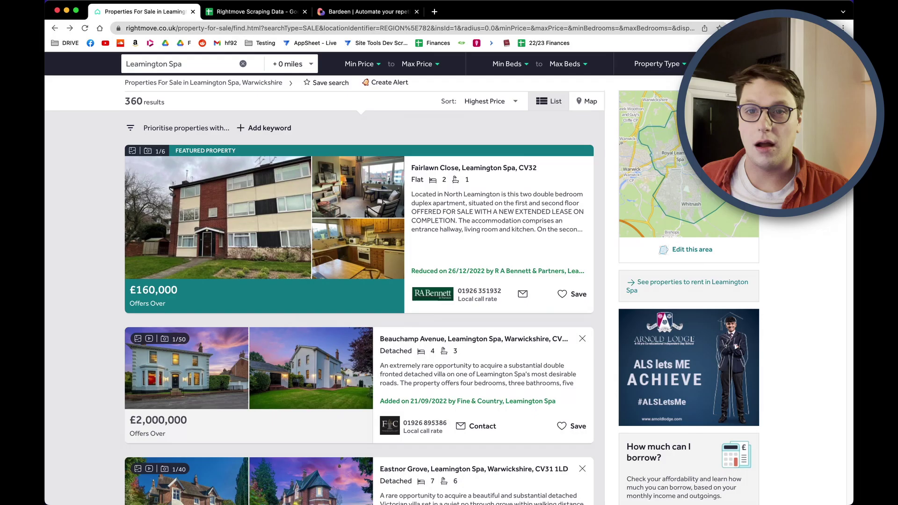
Step: Check the empty Rightmove Scraping Data sheet, then bring up the RM Data Extractor card's options in Bardeen
{"action": "key", "text": "alt+b"}
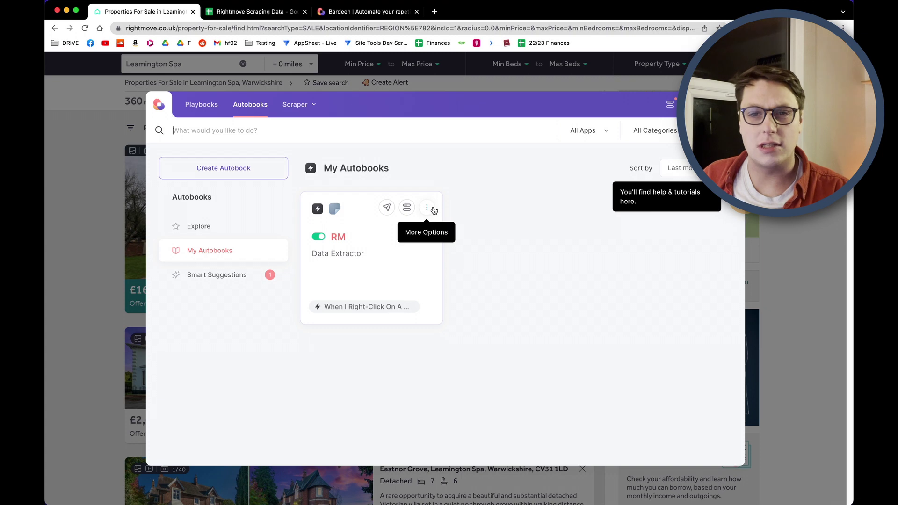
{"action": "left_click", "coordinate": [253, 11]}
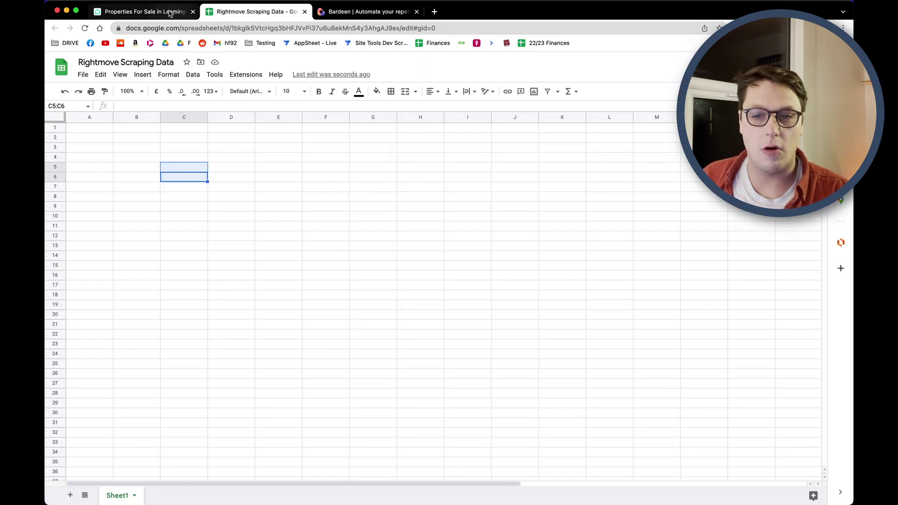
{"action": "left_click", "coordinate": [151, 13]}
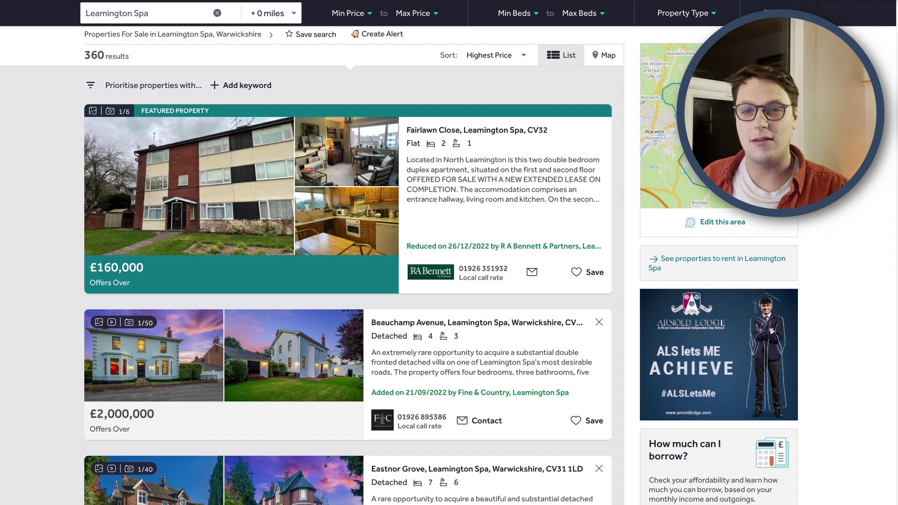
{"action": "key", "text": "alt+b"}
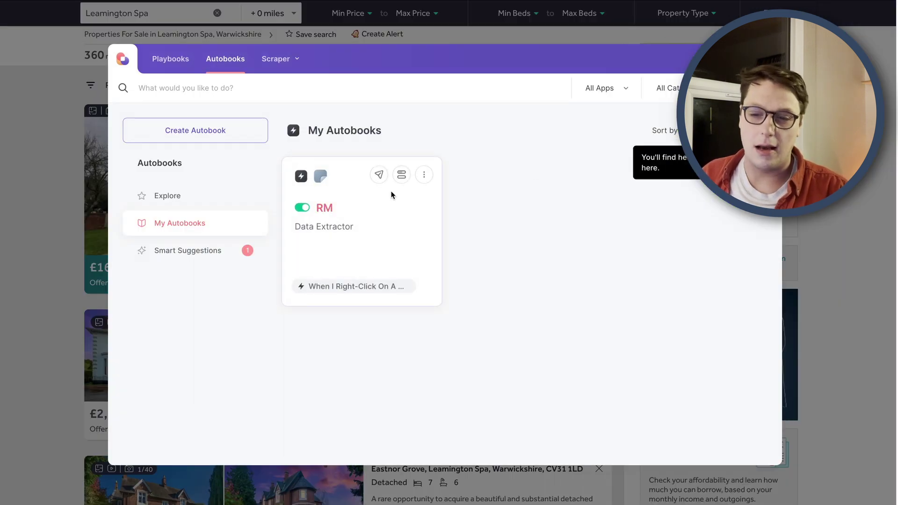
{"action": "left_click", "coordinate": [425, 178]}
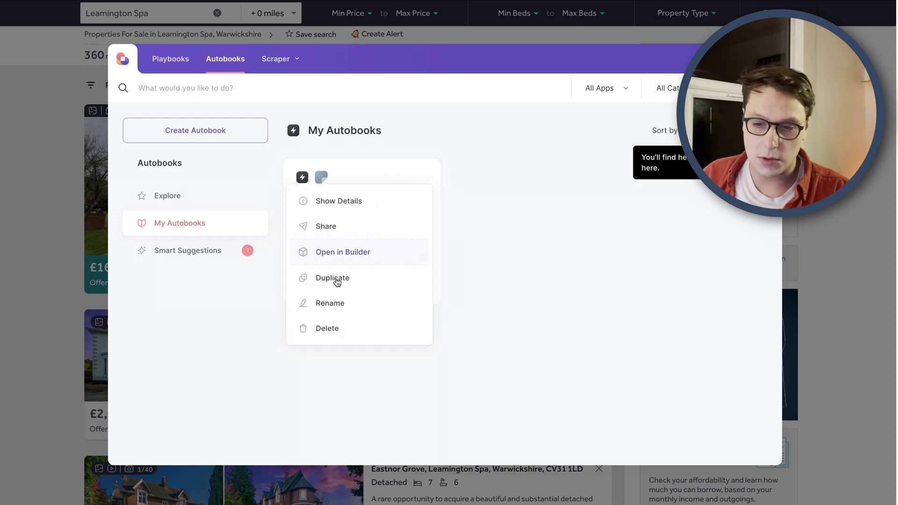
Step: Open RM Data Extractor in the builder and add a new action after the Scraper, searching 'sheet'
{"action": "left_click", "coordinate": [366, 261]}
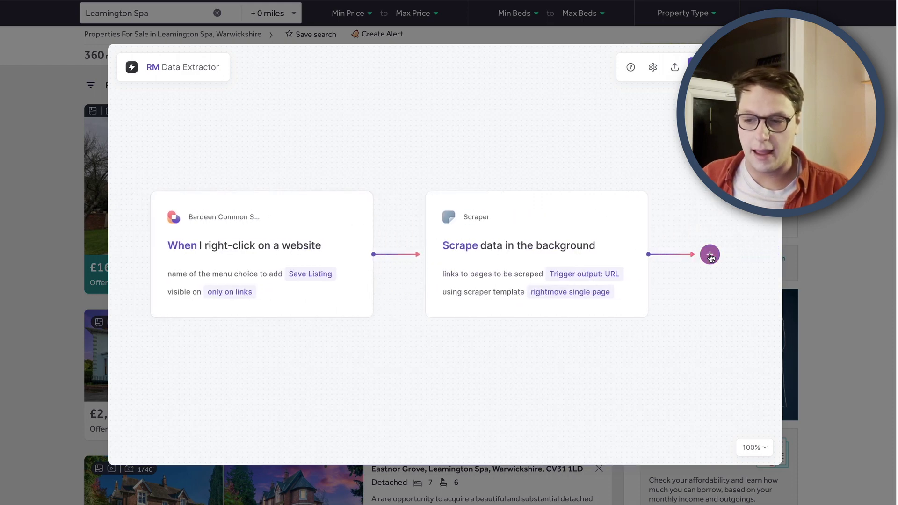
{"action": "left_click", "coordinate": [711, 256]}
{"action": "left_click", "coordinate": [540, 117]}
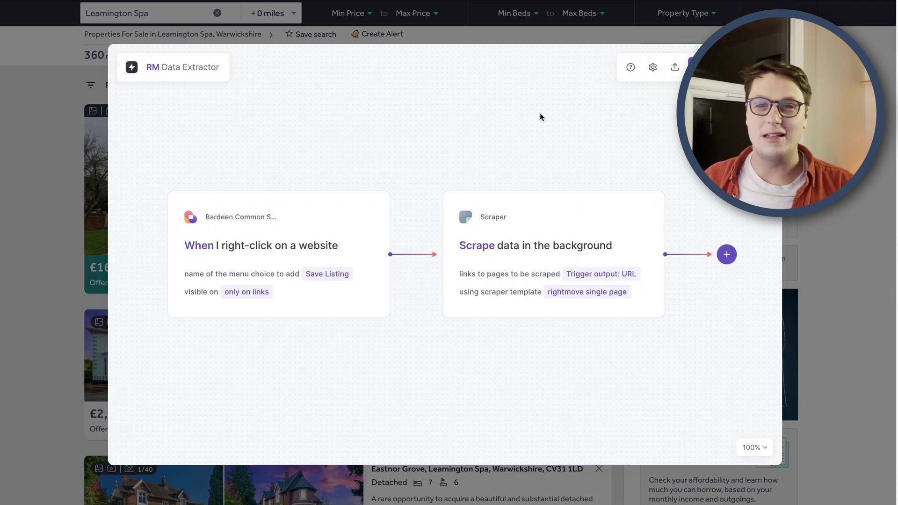
{"action": "left_click", "coordinate": [727, 255]}
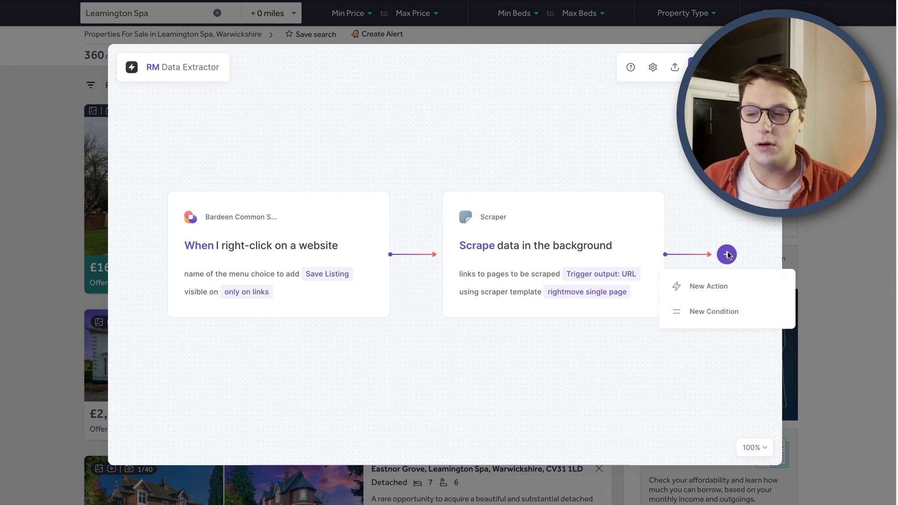
{"action": "left_click", "coordinate": [723, 290]}
{"action": "left_click", "coordinate": [269, 109]}
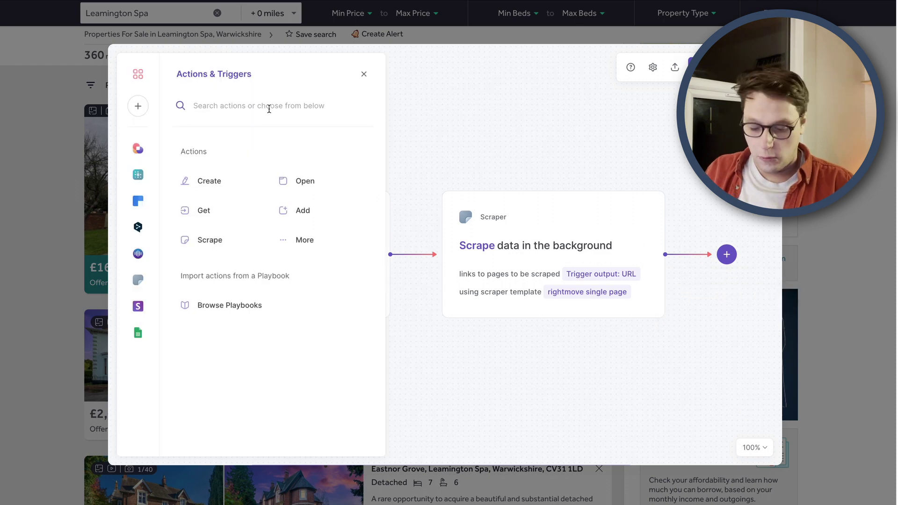
{"action": "type", "text": "sheet"}
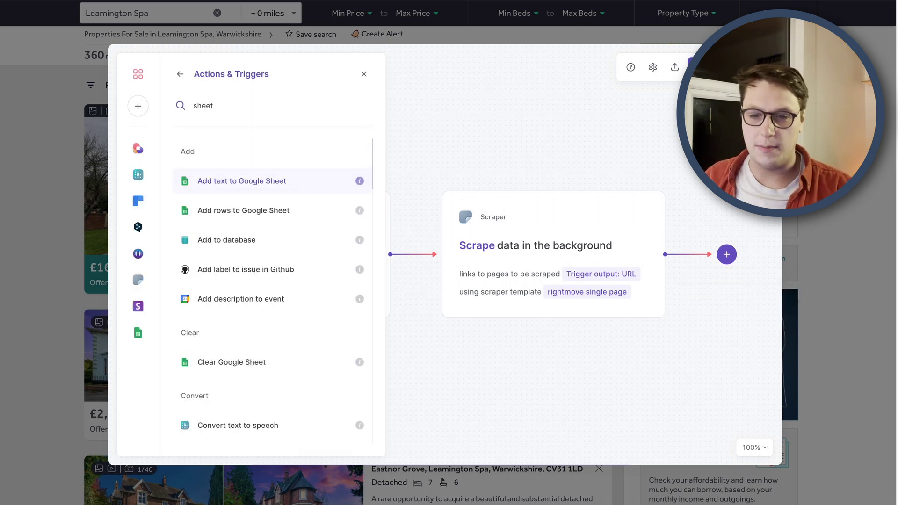
Step: Configure 'Add rows to Google Sheet' with the Rightmove Scraping Data sheet and the scraped table
{"action": "left_click", "coordinate": [293, 216]}
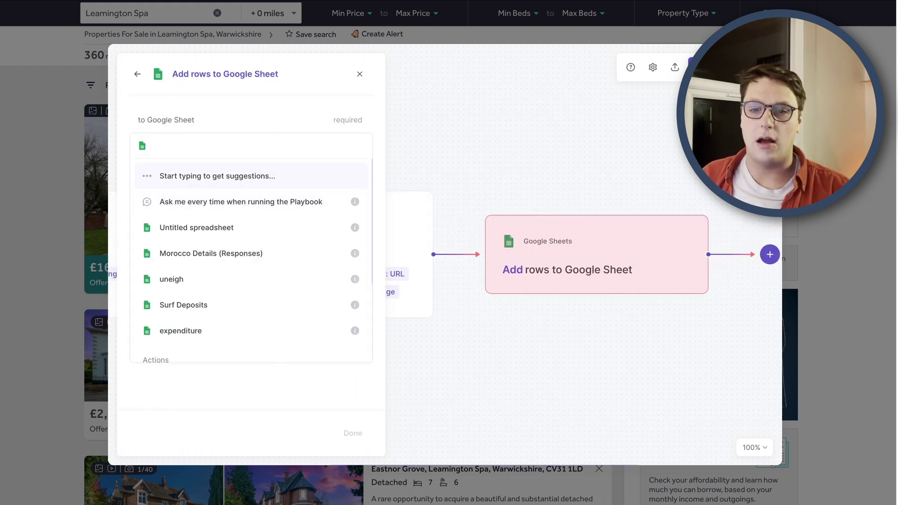
{"action": "type", "text": "right"}
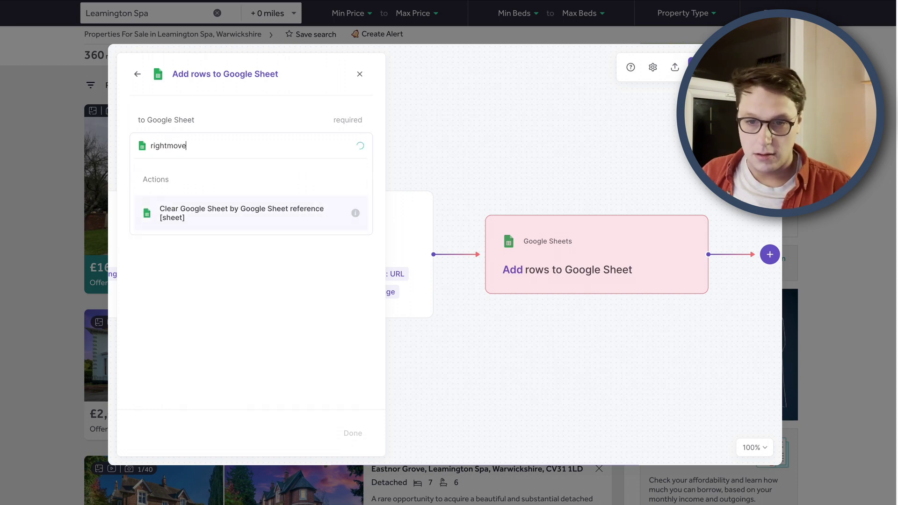
{"action": "type", "text": "move"}
{"action": "left_click", "coordinate": [209, 173]}
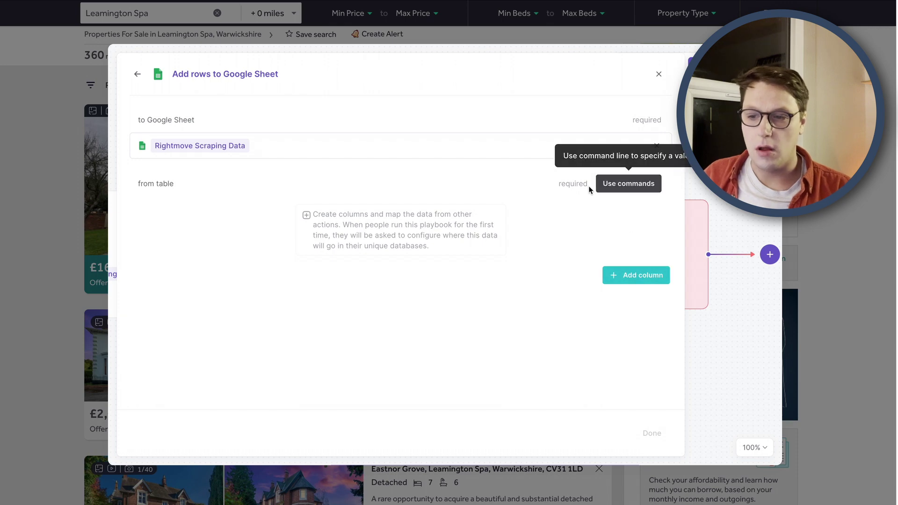
{"action": "left_click", "coordinate": [628, 185]}
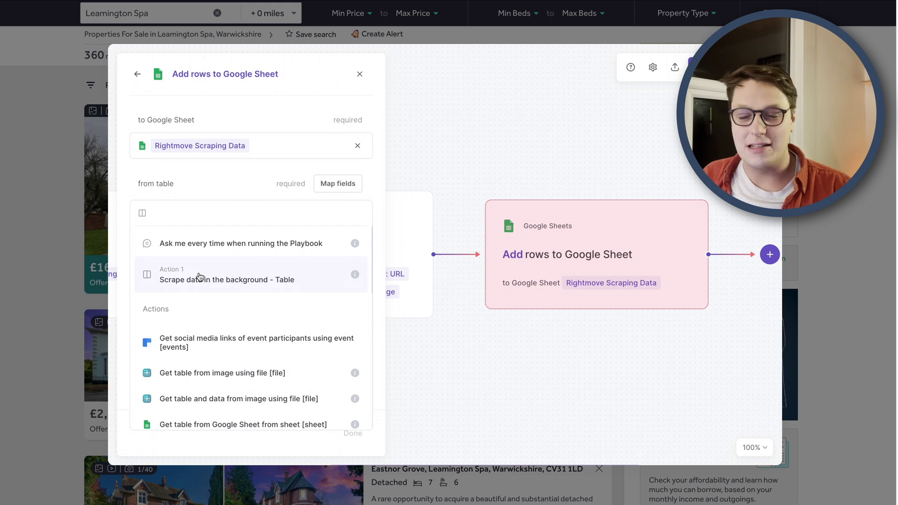
{"action": "left_click", "coordinate": [200, 276]}
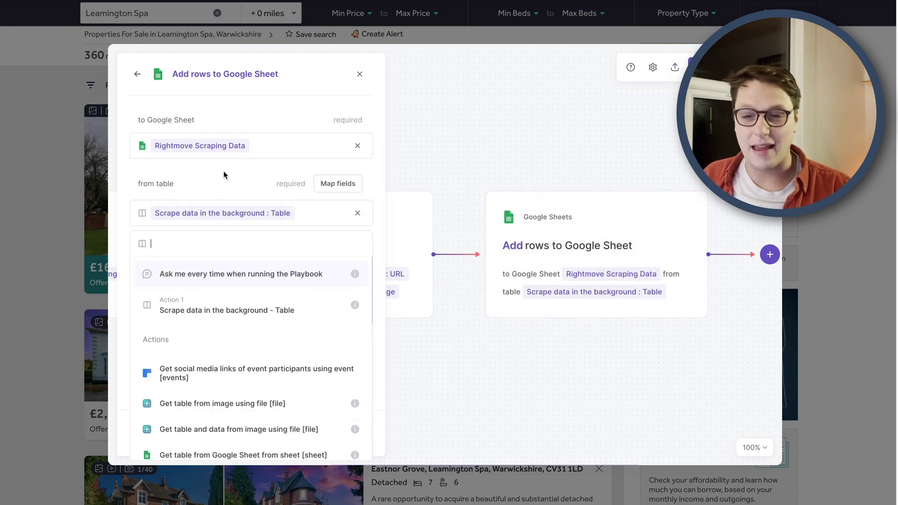
{"action": "left_click", "coordinate": [353, 433]}
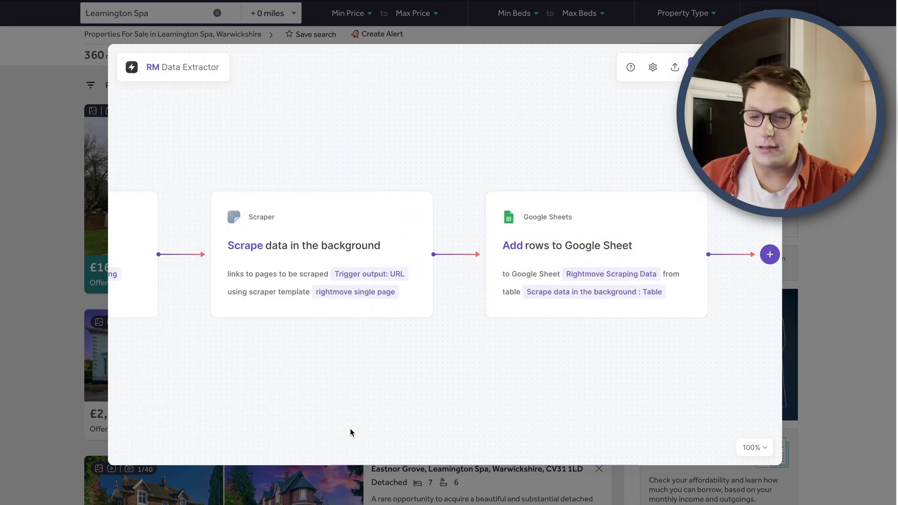
Step: Save and activate the RM Data Extractor autobook
{"action": "scroll", "coordinate": [623, 157], "scroll_direction": "right", "scroll_amount": 2}
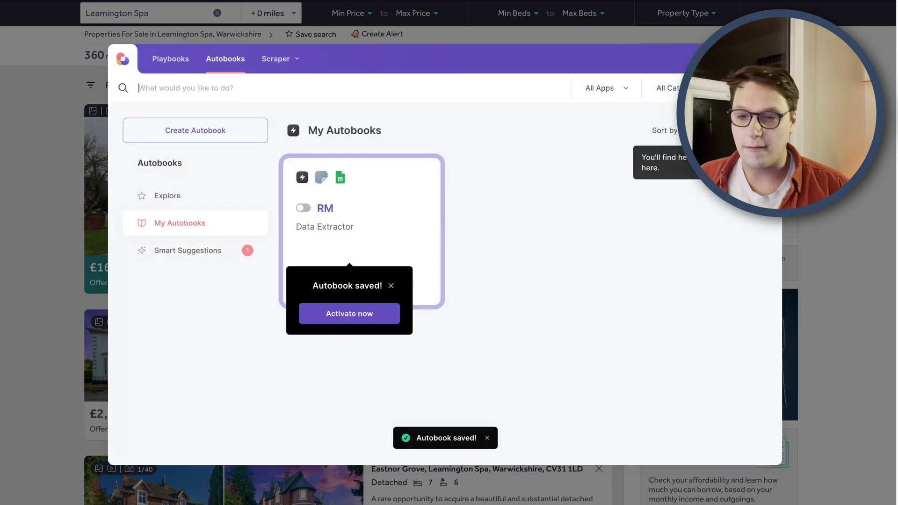
{"action": "left_click", "coordinate": [365, 313]}
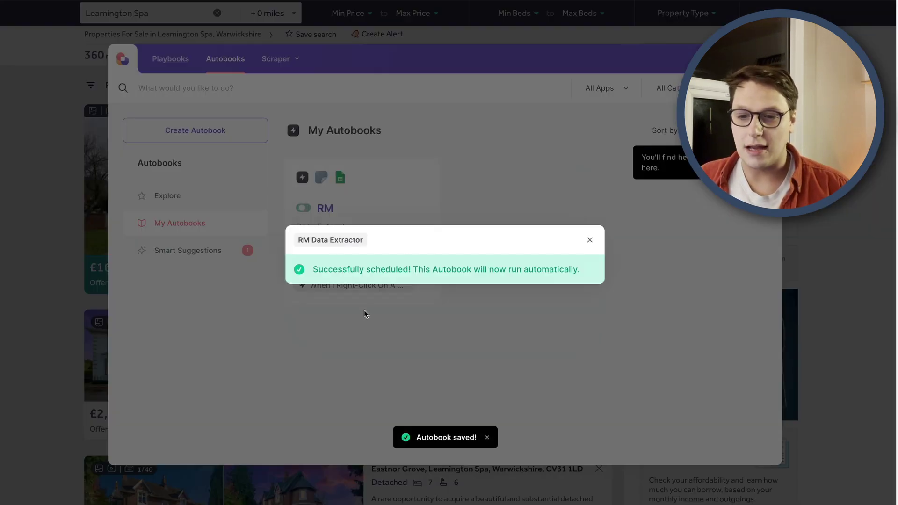
{"action": "left_click", "coordinate": [590, 240]}
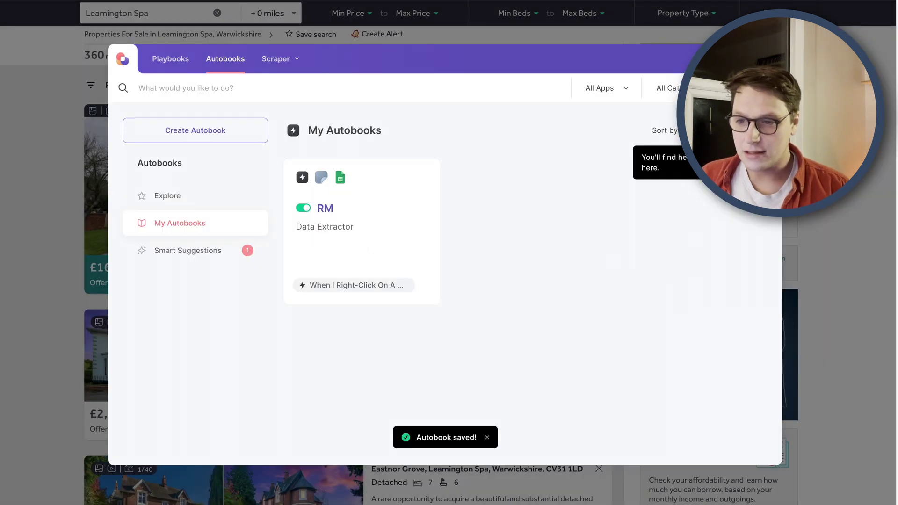
Step: Close Bardeen and send the £2,000,000 Beauchamp Avenue listing to the scraper with Save Listing
{"action": "key", "text": "Escape"}
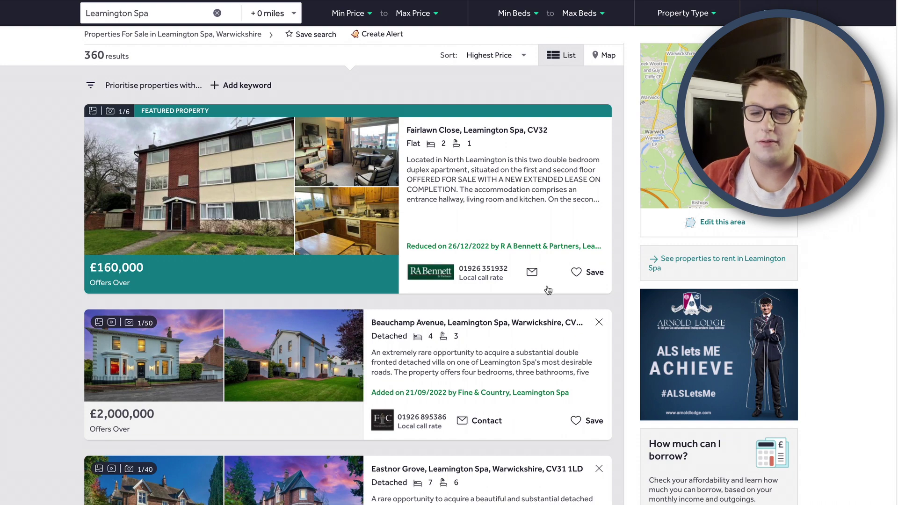
{"action": "scroll", "coordinate": [320, 232], "scroll_direction": "down", "scroll_amount": 3}
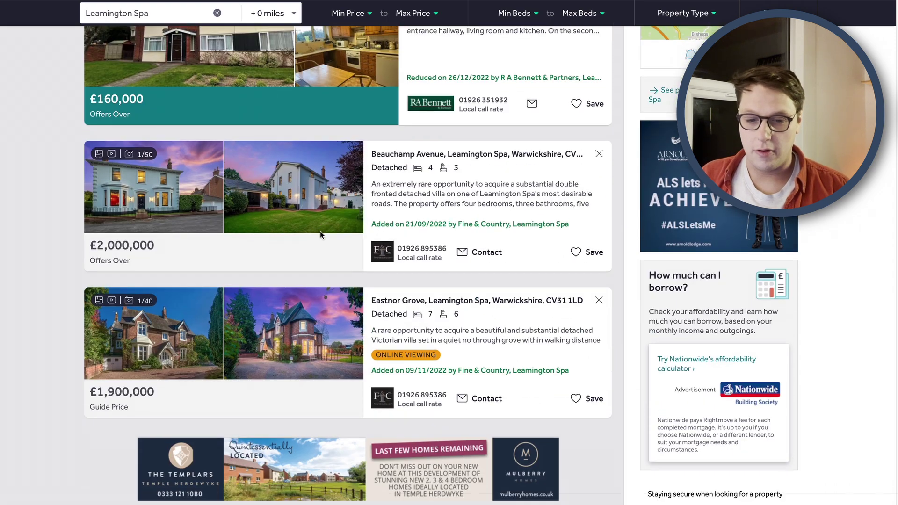
{"action": "scroll", "coordinate": [320, 232], "scroll_direction": "down", "scroll_amount": 1}
{"action": "scroll", "coordinate": [290, 241], "scroll_direction": "up", "scroll_amount": 1}
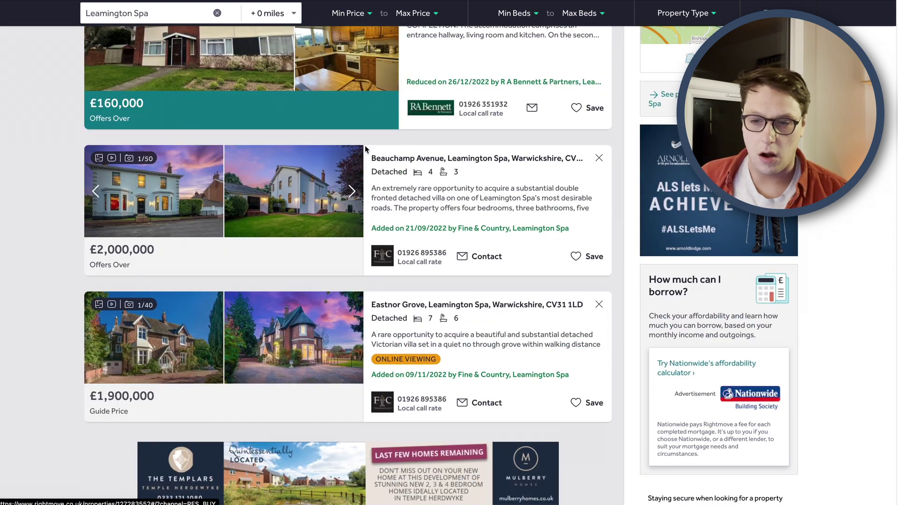
{"action": "right_click", "coordinate": [255, 252]}
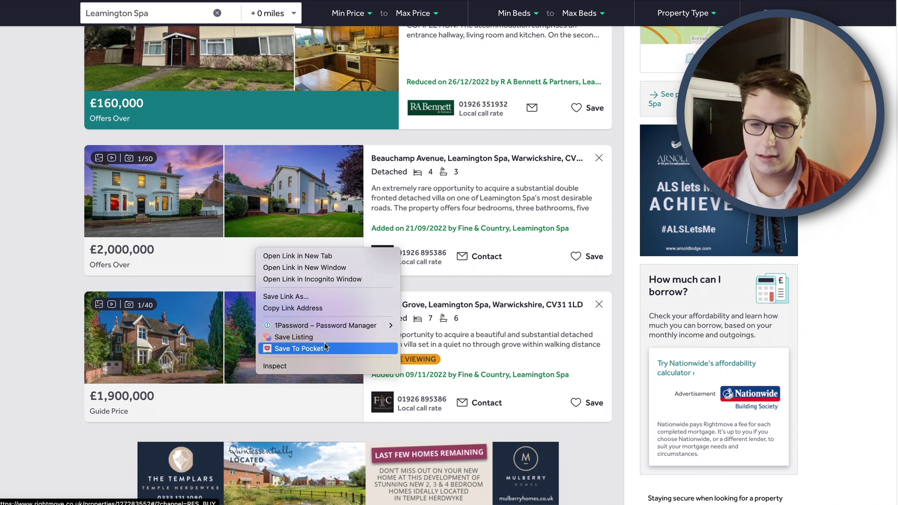
{"action": "left_click", "coordinate": [293, 336]}
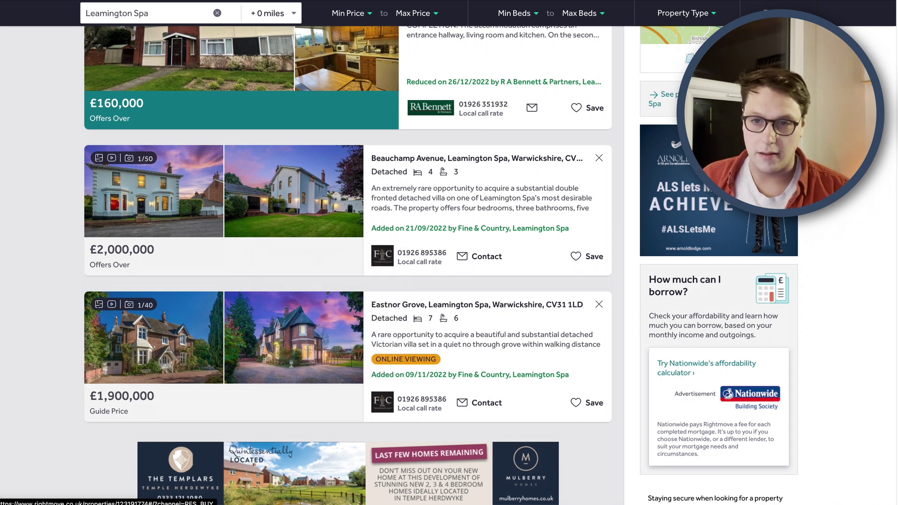
{"action": "key", "text": "ctrl+Tab"}
Step: Freeze the header row and widen the columns to fit the Beauchamp Avenue row's data
{"action": "left_click", "coordinate": [671, 174]}
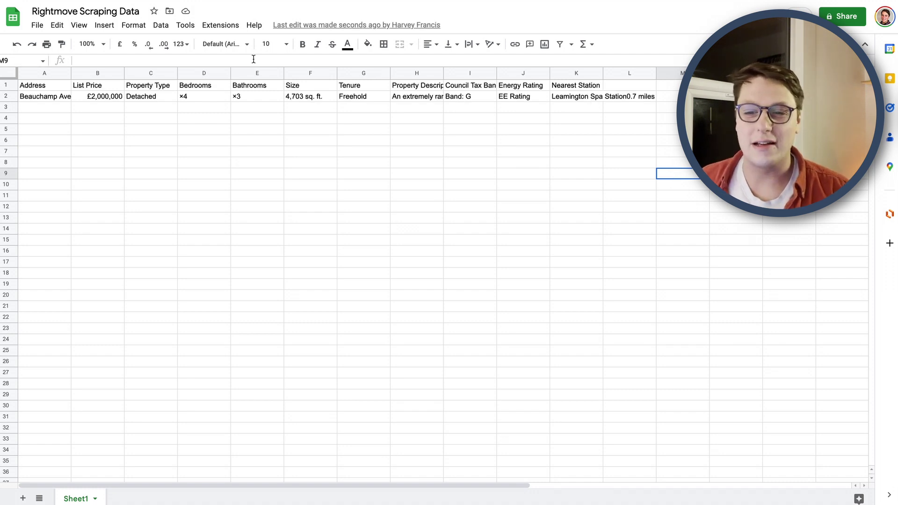
{"action": "left_click_drag", "start_coordinate": [36, 97], "coordinate": [578, 98]}
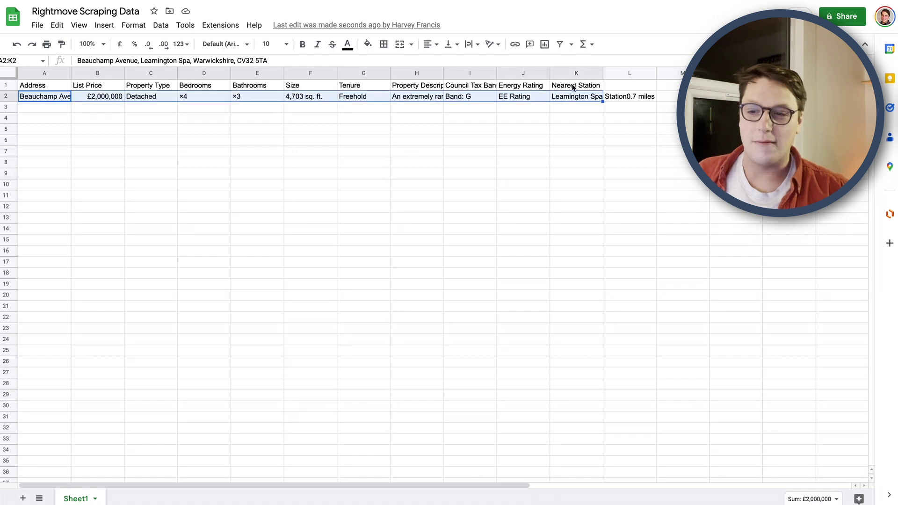
{"action": "left_click", "coordinate": [580, 86]}
{"action": "left_click_drag", "start_coordinate": [20, 77], "coordinate": [18, 93]}
{"action": "left_click", "coordinate": [309, 152]}
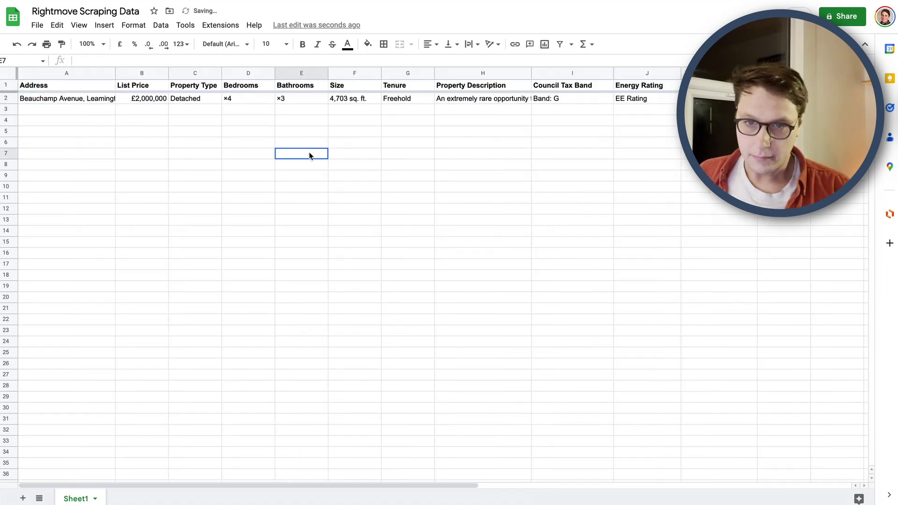
Step: Back on Rightmove, send the Lillington Road listing to the scraper with Save Listing
{"action": "key", "text": "ctrl+Tab"}
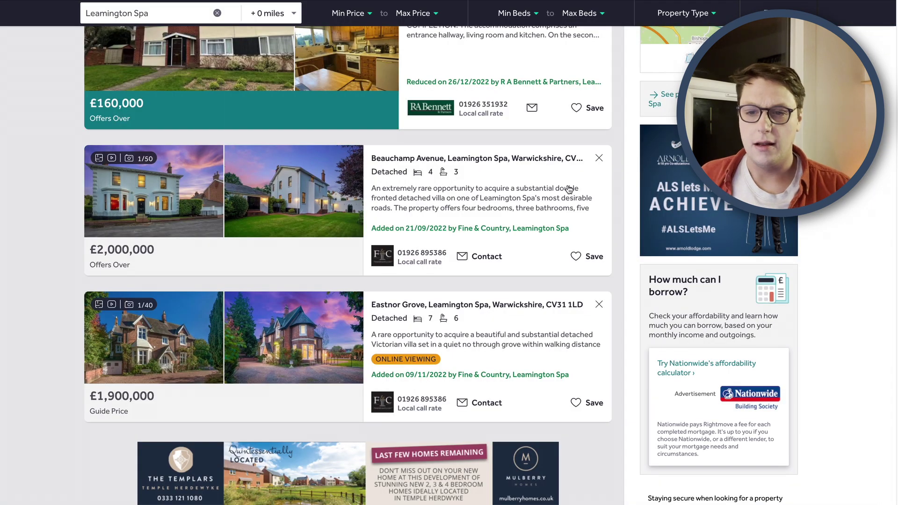
{"action": "scroll", "coordinate": [211, 210], "scroll_direction": "down", "scroll_amount": 5}
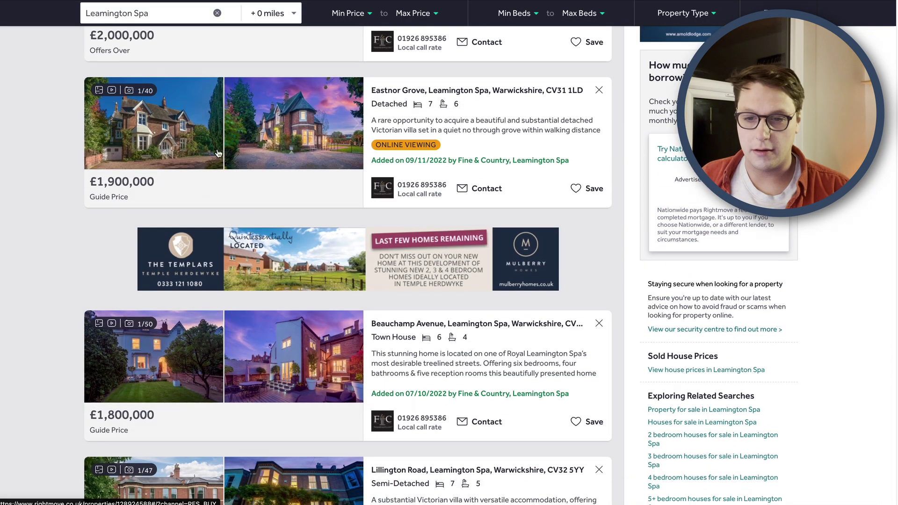
{"action": "right_click", "coordinate": [222, 131]}
{"action": "left_click", "coordinate": [318, 313]}
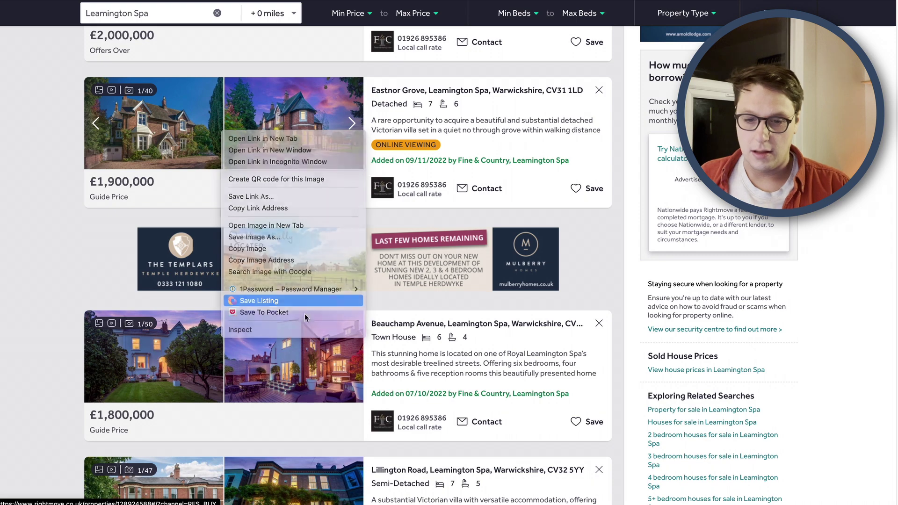
{"action": "scroll", "coordinate": [232, 352], "scroll_direction": "down", "scroll_amount": 6}
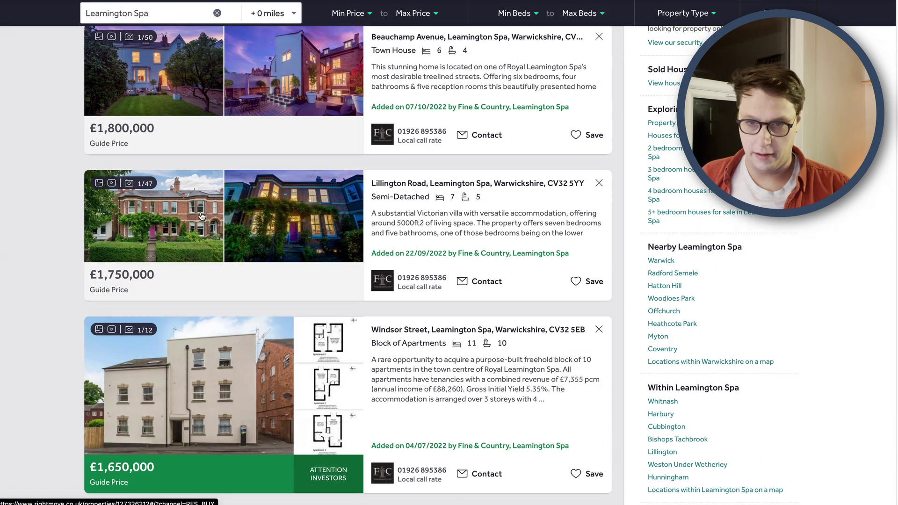
{"action": "right_click", "coordinate": [210, 275]}
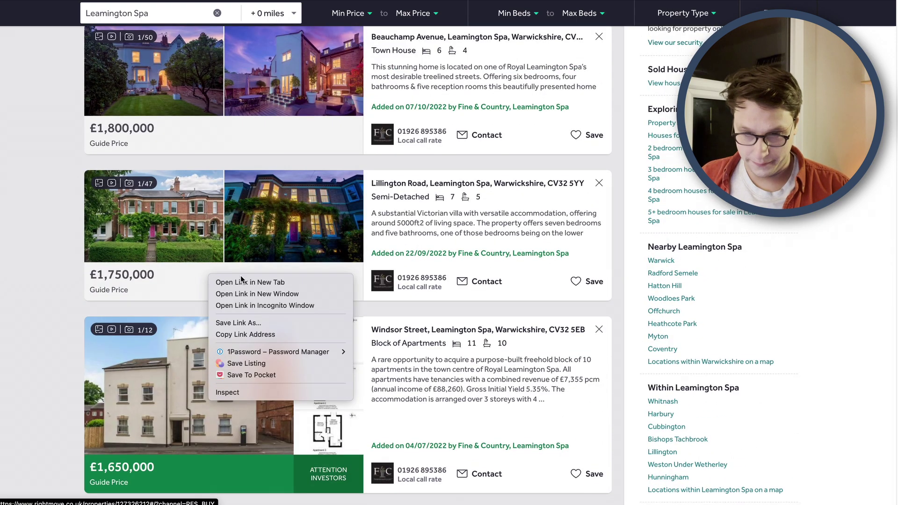
{"action": "left_click", "coordinate": [306, 360]}
Step: Send the Almond Avenue listing to the scraper with Save Listing
{"action": "scroll", "coordinate": [246, 267], "scroll_direction": "down", "scroll_amount": 9}
{"action": "scroll", "coordinate": [246, 267], "scroll_direction": "down", "scroll_amount": 2}
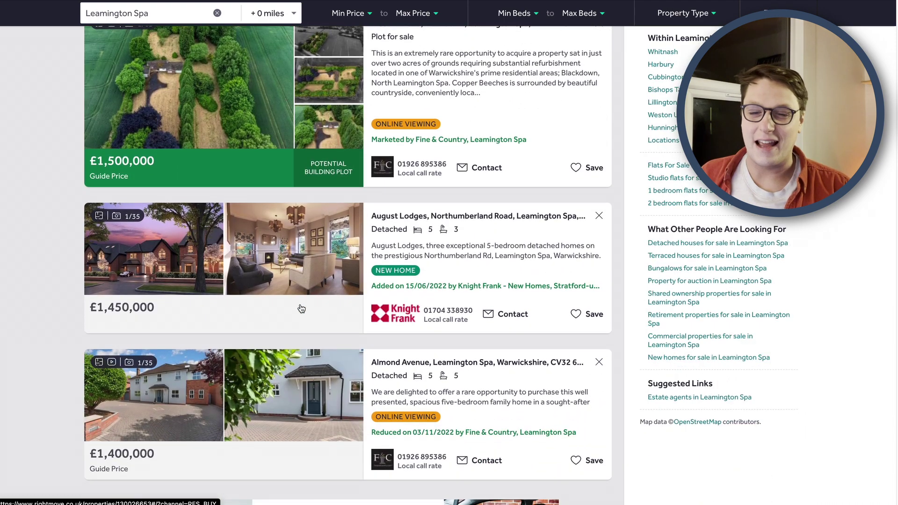
{"action": "scroll", "coordinate": [283, 311], "scroll_direction": "down", "scroll_amount": 4}
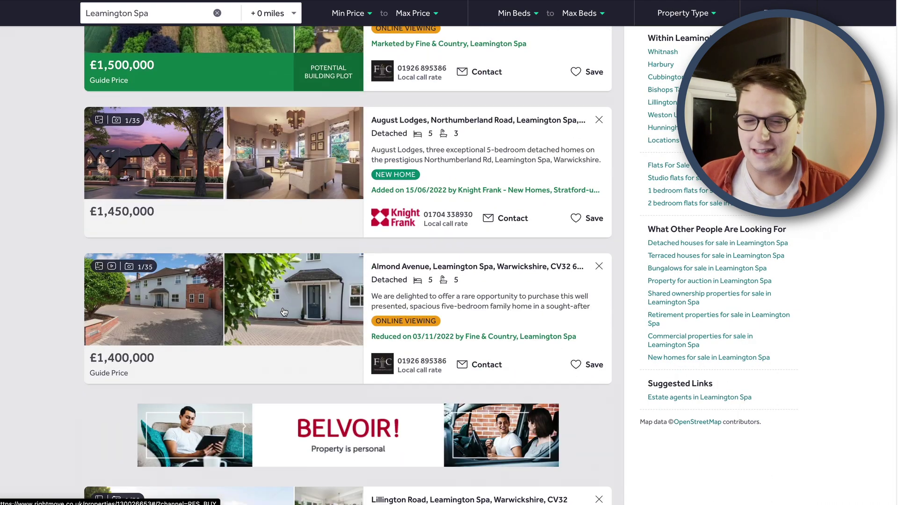
{"action": "right_click", "coordinate": [254, 290]}
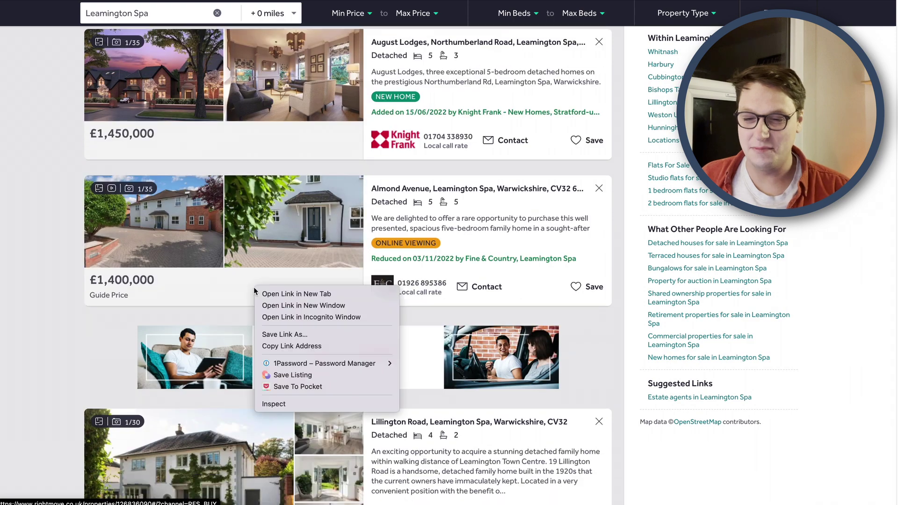
{"action": "left_click", "coordinate": [303, 374]}
{"action": "scroll", "coordinate": [278, 294], "scroll_direction": "down", "scroll_amount": 10}
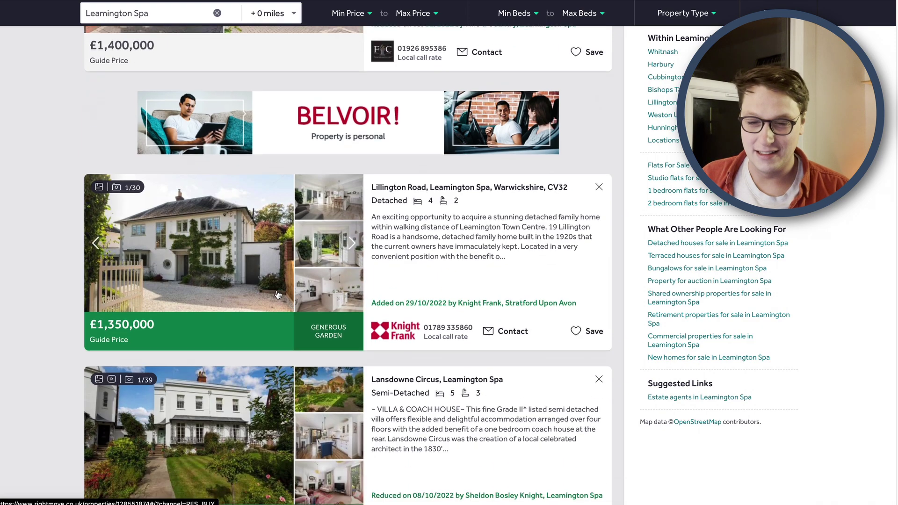
{"action": "scroll", "coordinate": [278, 294], "scroll_direction": "down", "scroll_amount": 10}
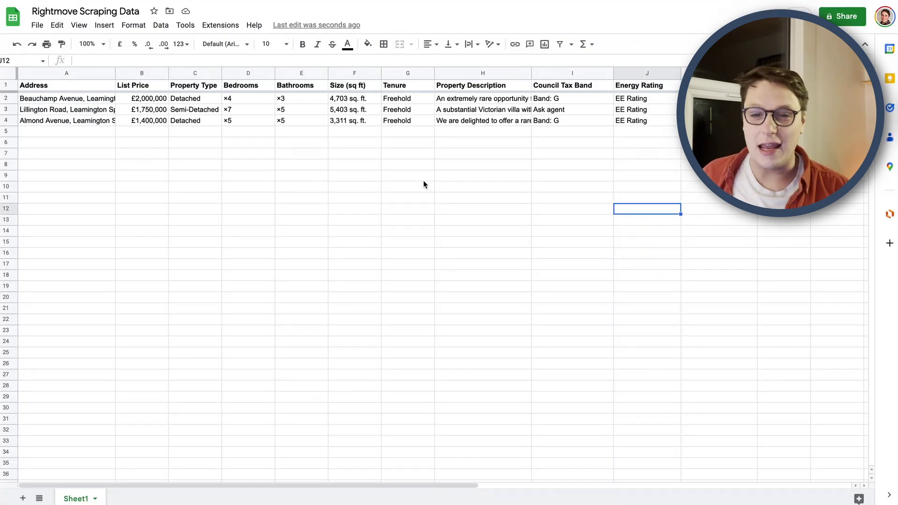
Step: Bring up the Rightmove Scraping Data sheet to check its three new listing rows
{"action": "left_click", "coordinate": [211, 121]}
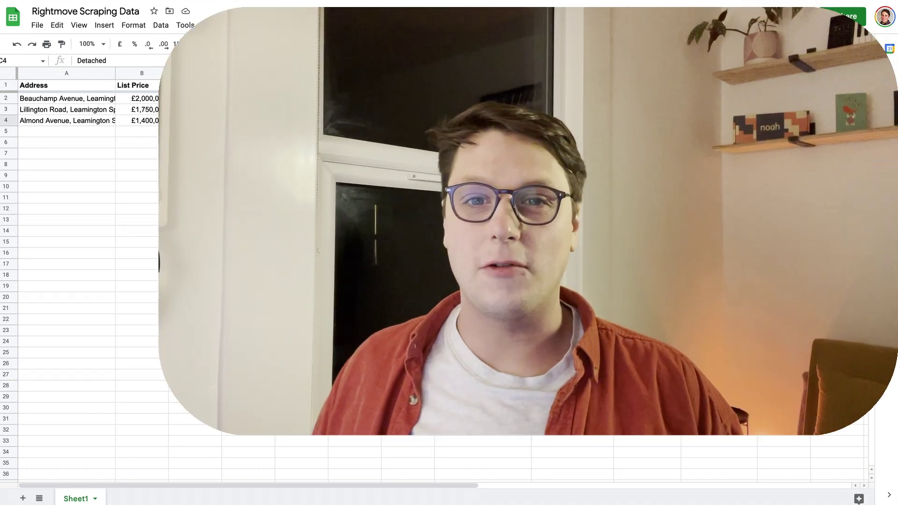